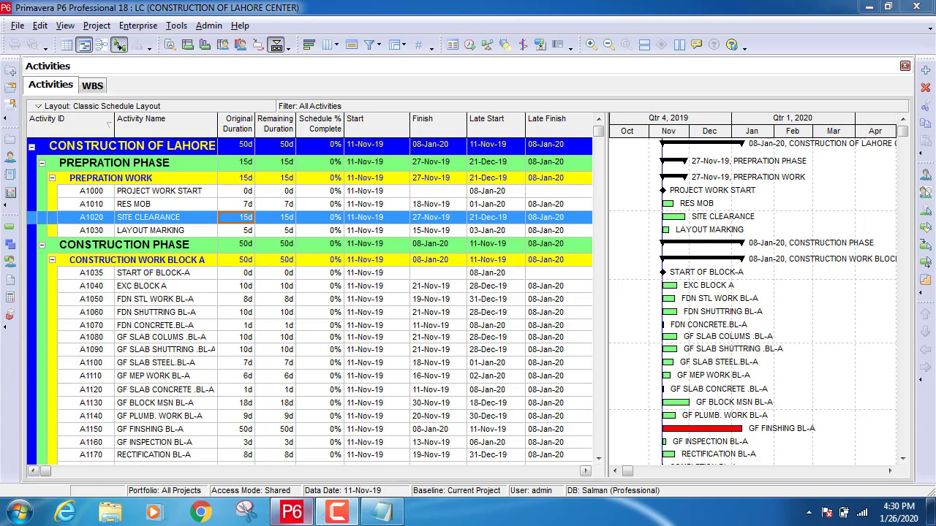
Step: Review the relationship types in the Notepad notes, followed by the project's work breakdown structure in Primavera P6
click(381, 514)
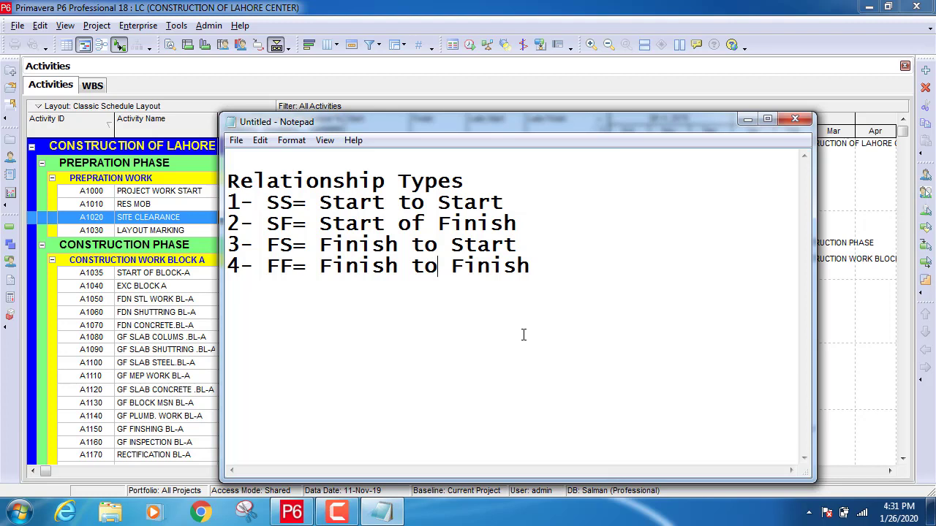
click(746, 120)
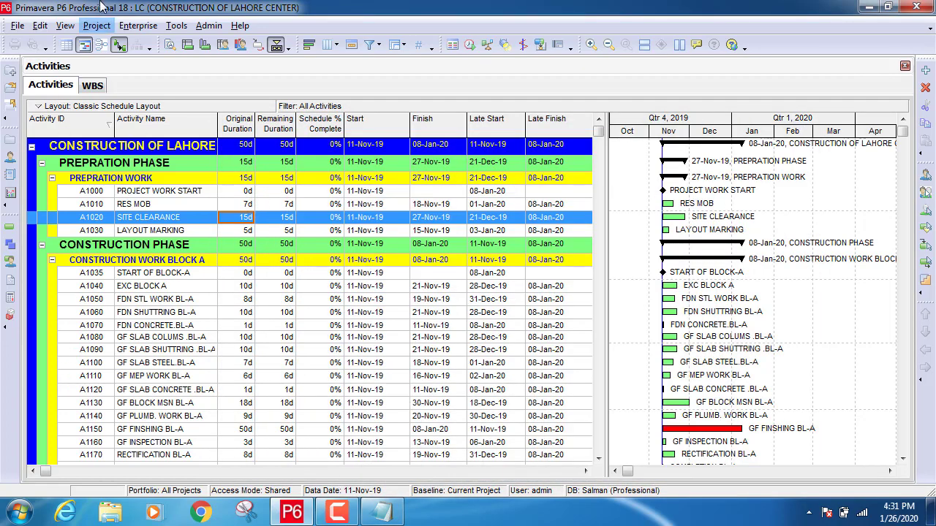
click(101, 26)
click(107, 74)
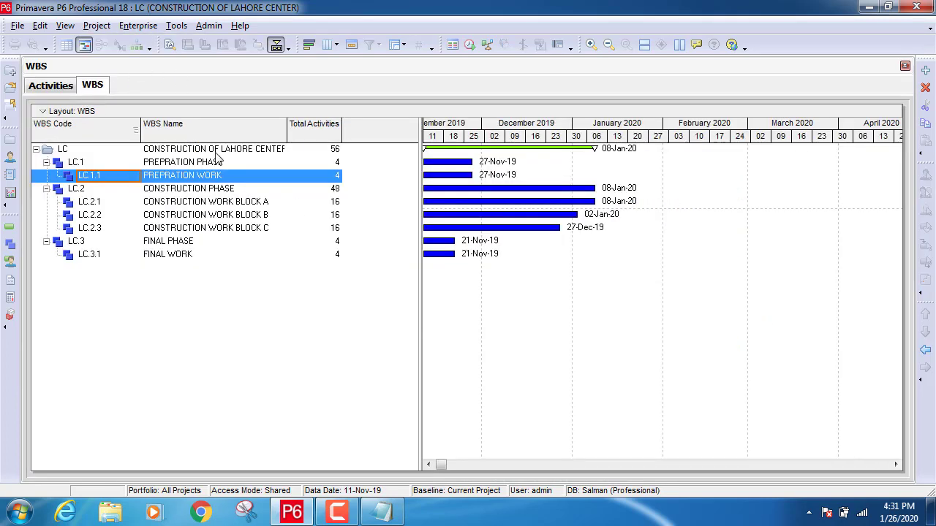
click(59, 88)
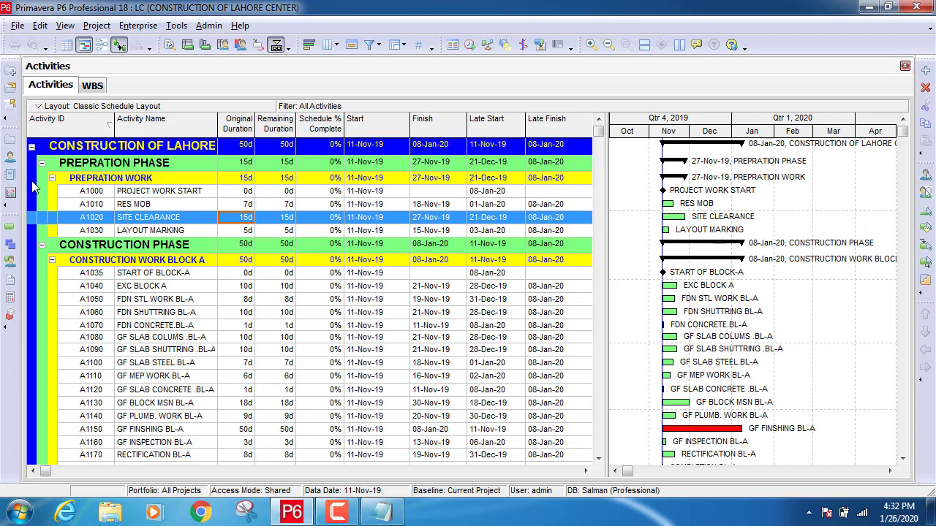
Step: Replace the Gantt chart with the Activity Network, widen the WBS list and show the whole LC project
click(64, 29)
mouse_move(86, 64)
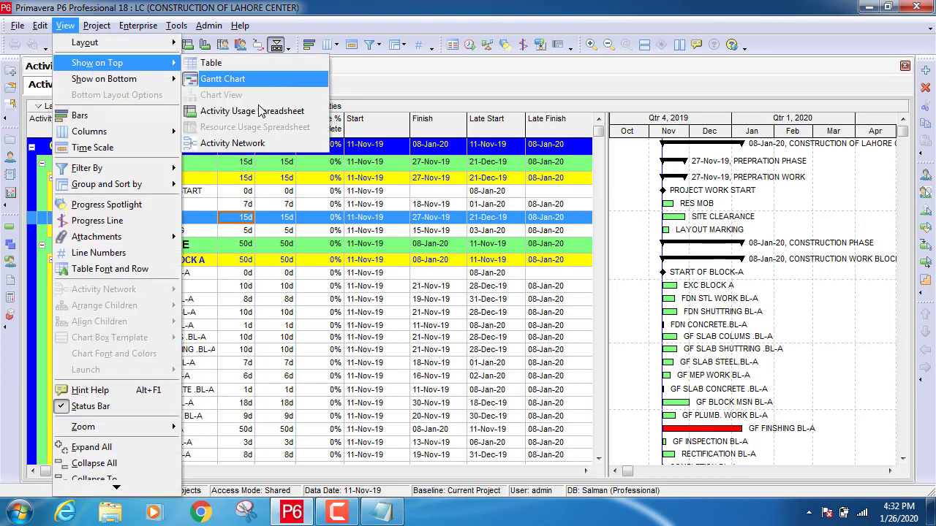
click(250, 145)
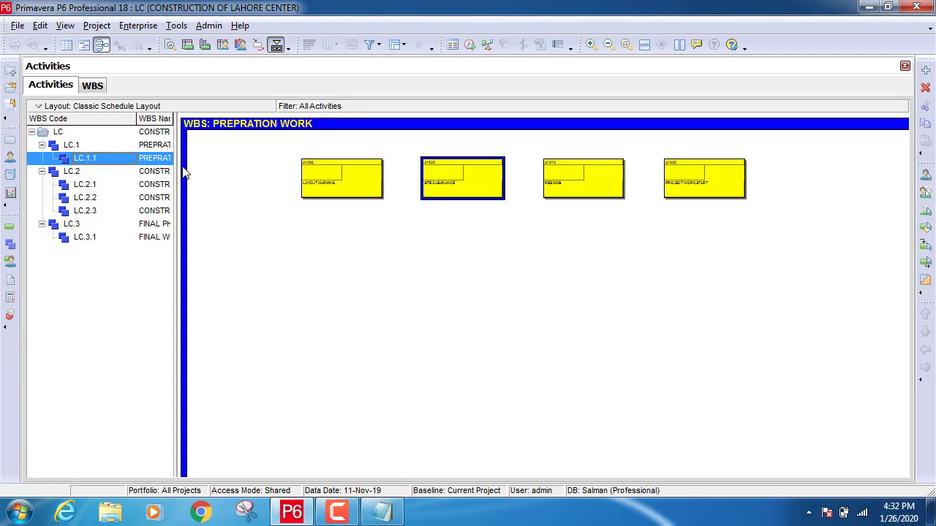
drag(176, 173, 207, 173)
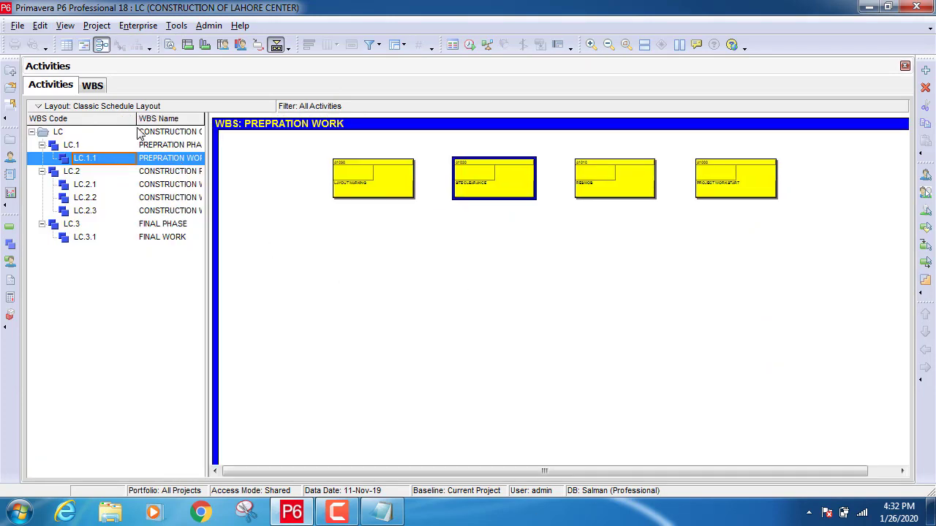
drag(138, 122, 105, 137)
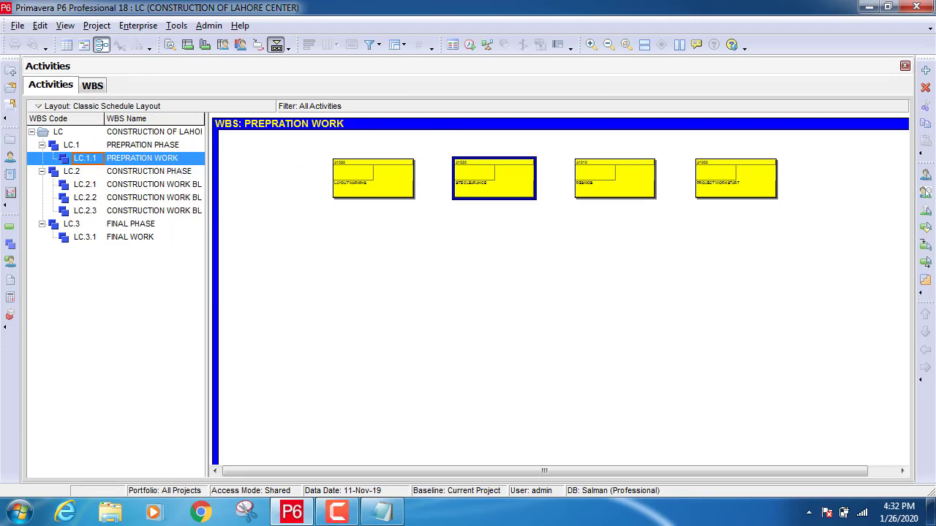
click(75, 133)
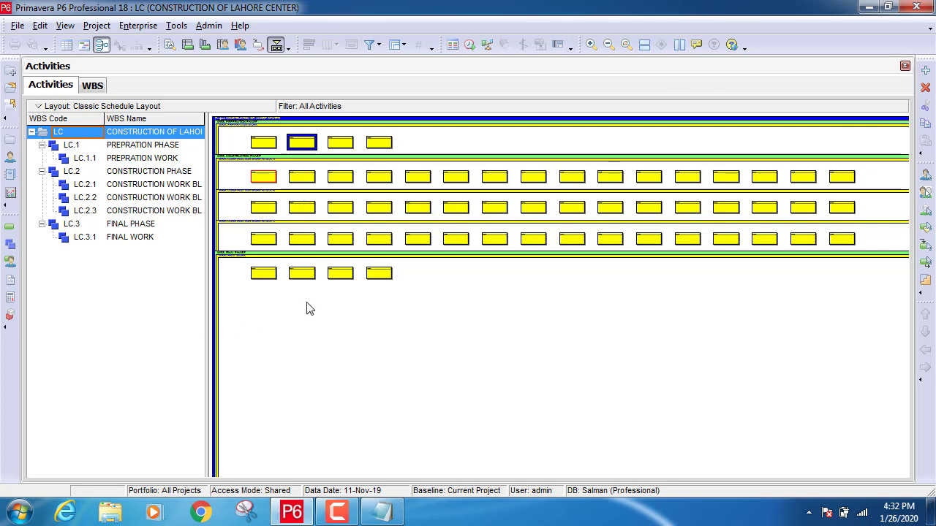
click(591, 45)
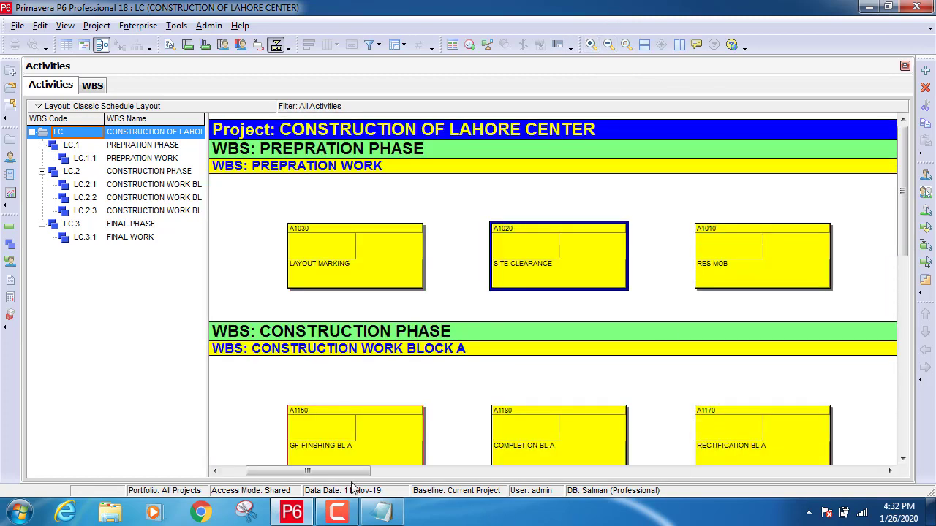
drag(322, 471, 390, 471)
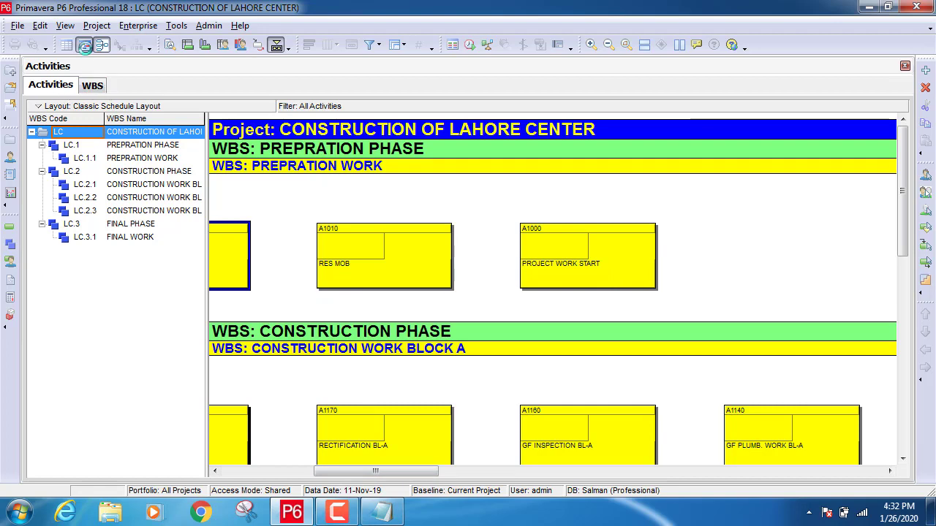
Step: Switch to the Gantt chart and return to the Activity Network
click(84, 45)
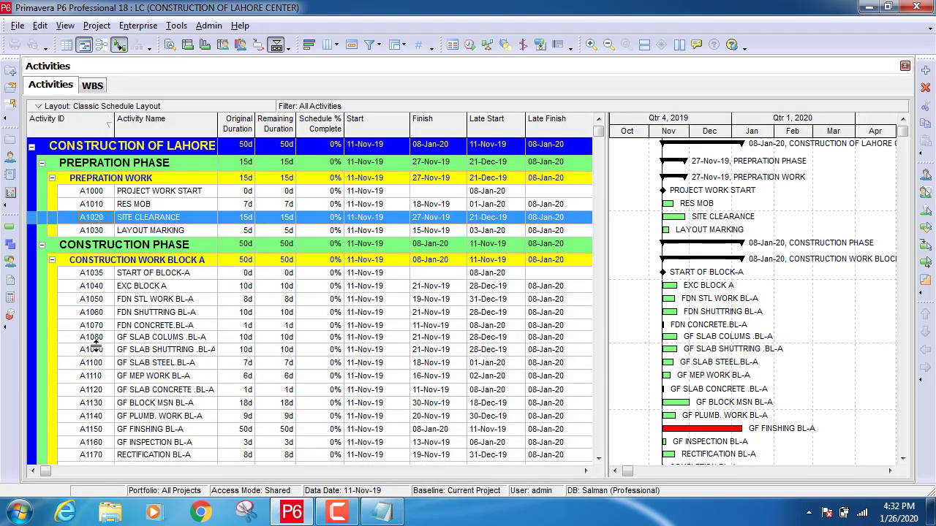
click(101, 46)
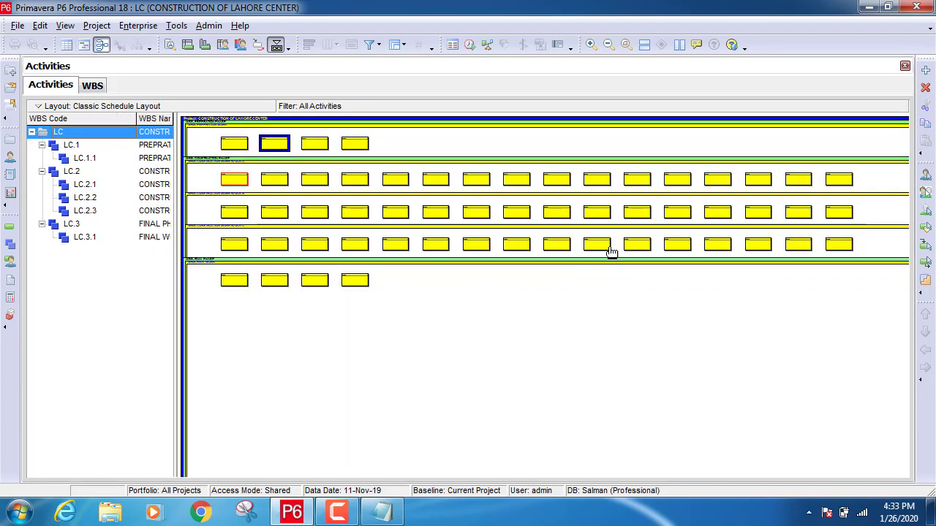
click(591, 45)
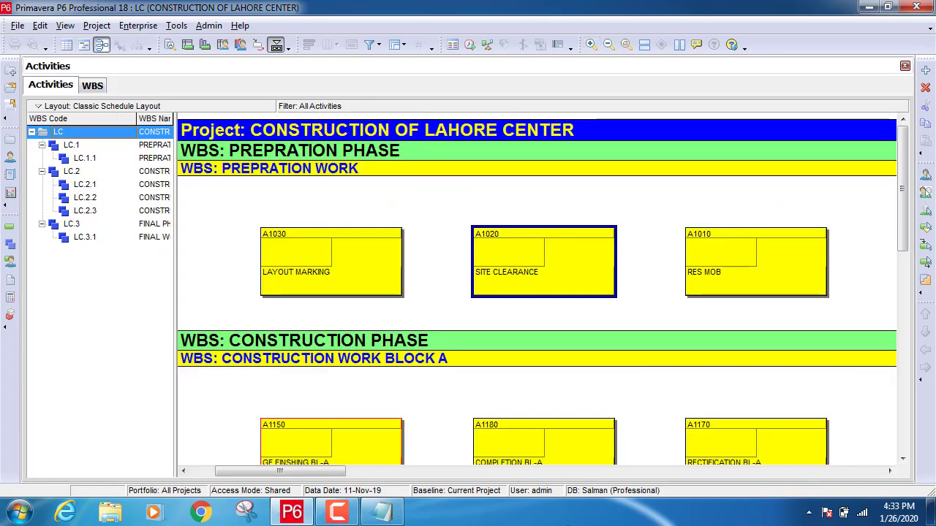
Step: Sort the network's activities by Activity ID in ascending order in the Group and Sort settings
drag(328, 476, 432, 489)
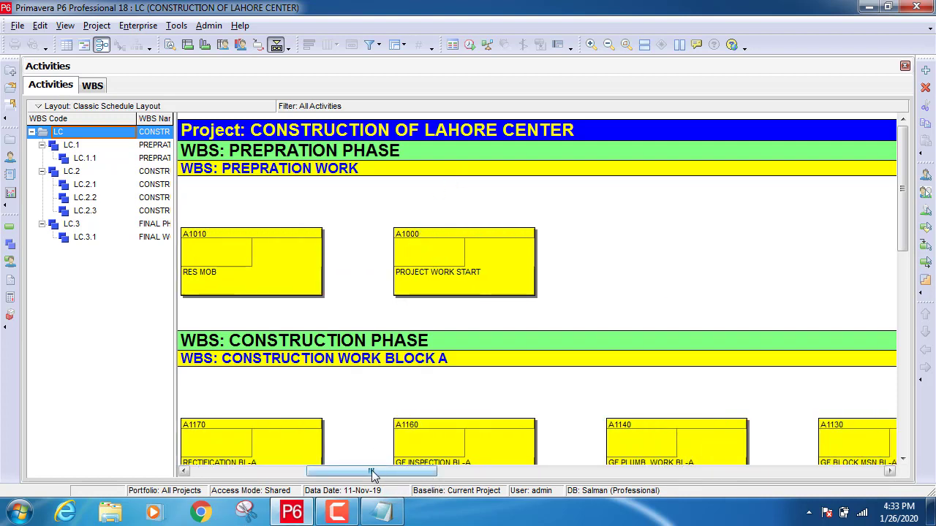
drag(373, 473, 352, 473)
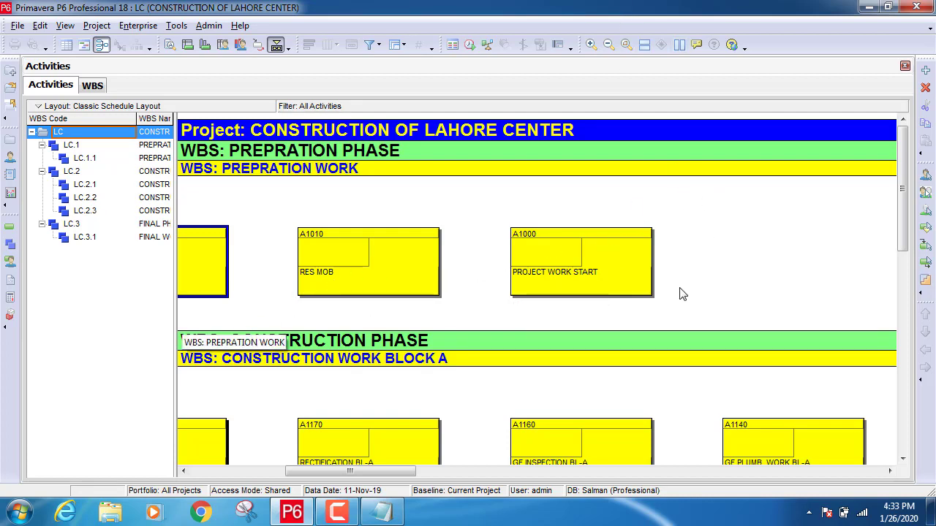
right_click(682, 236)
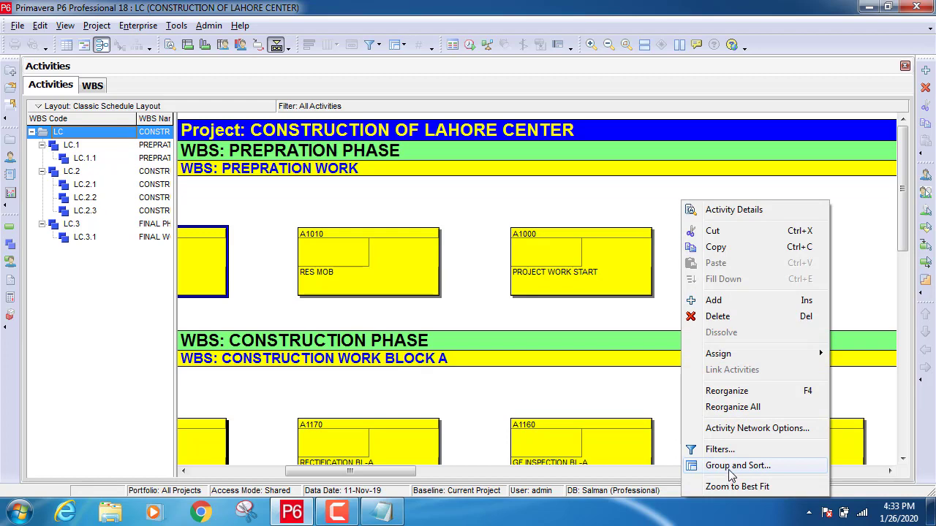
click(731, 466)
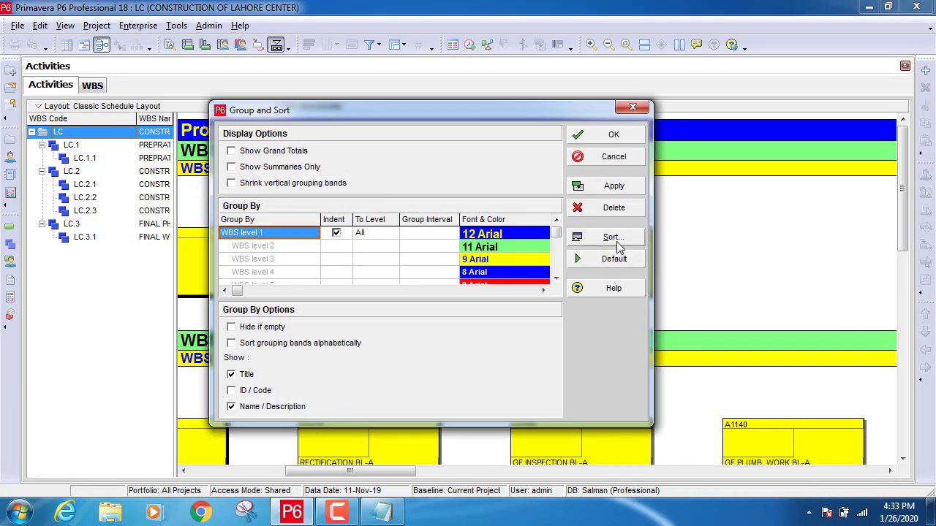
click(618, 246)
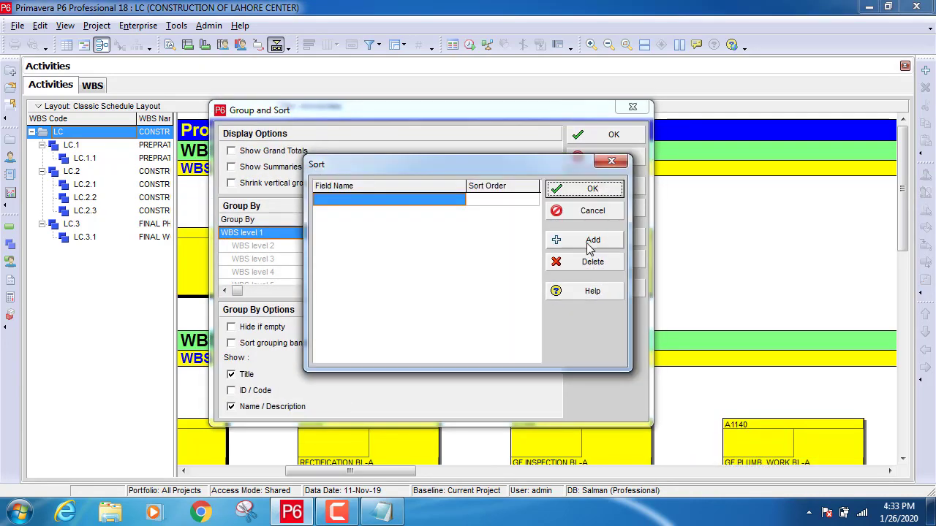
click(458, 200)
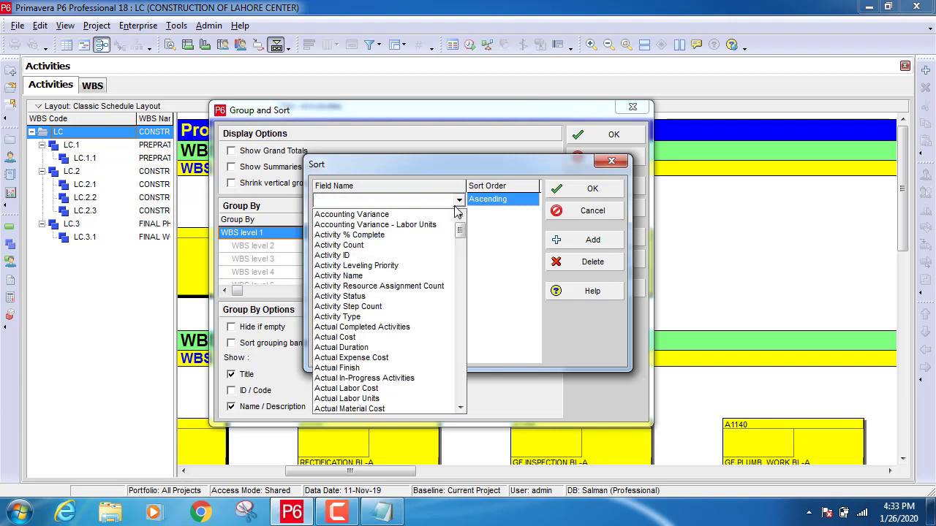
click(335, 257)
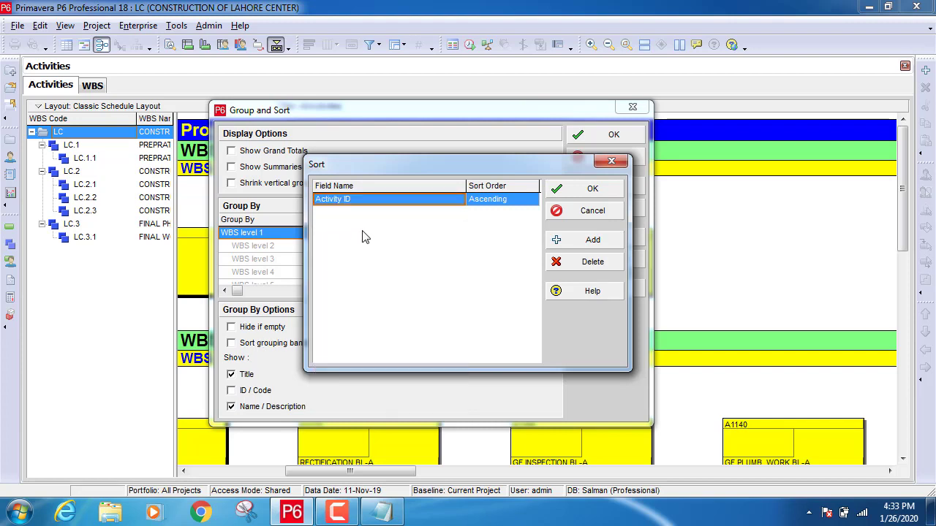
click(489, 202)
click(491, 205)
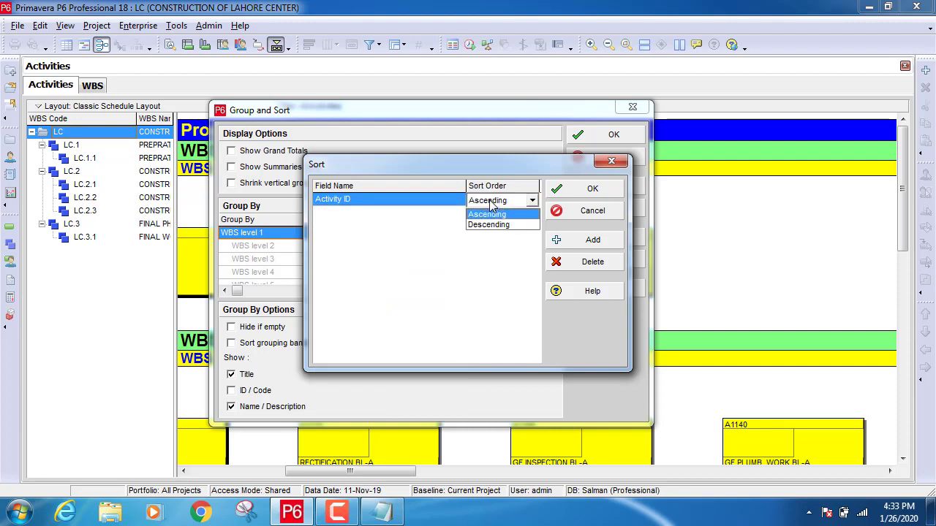
click(470, 271)
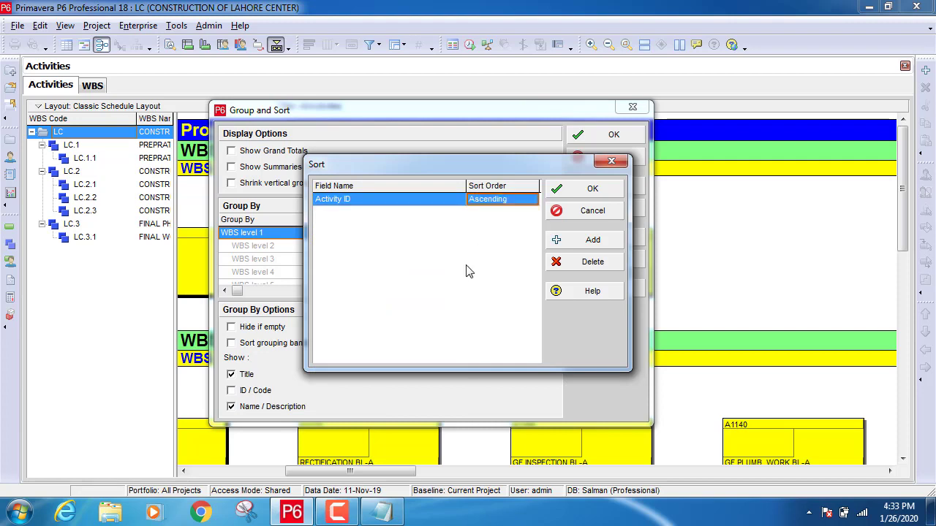
click(589, 189)
click(613, 132)
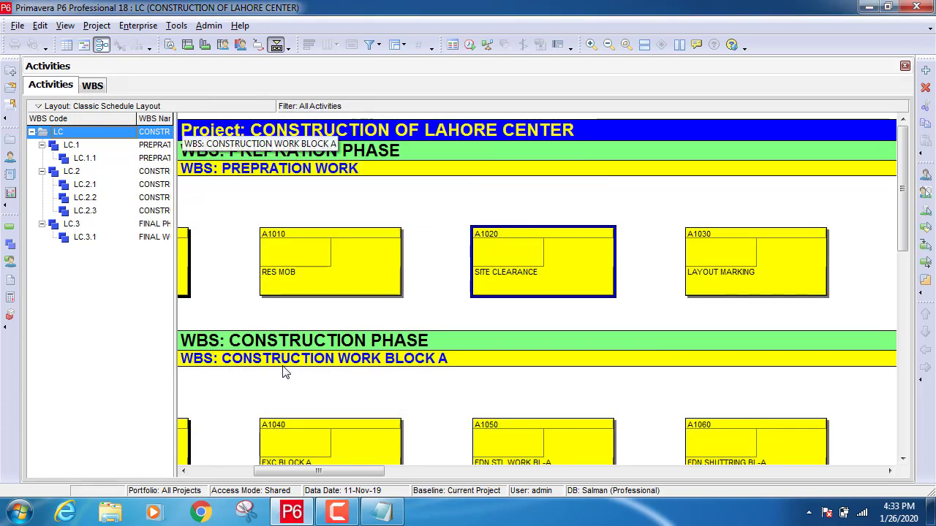
Step: Link PROJECT WORK START (A1000) to RES MOB (A1010) and set the relationship type to SS
drag(323, 472, 249, 488)
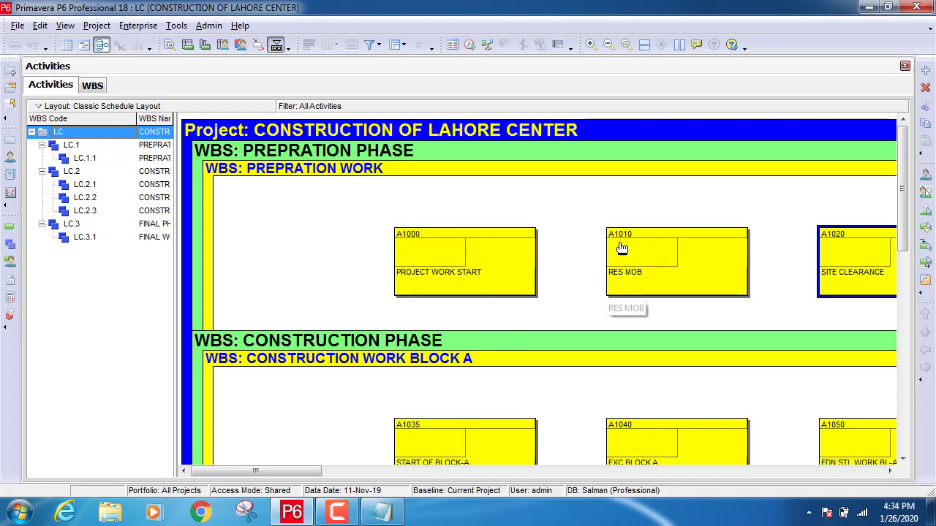
drag(539, 263, 617, 262)
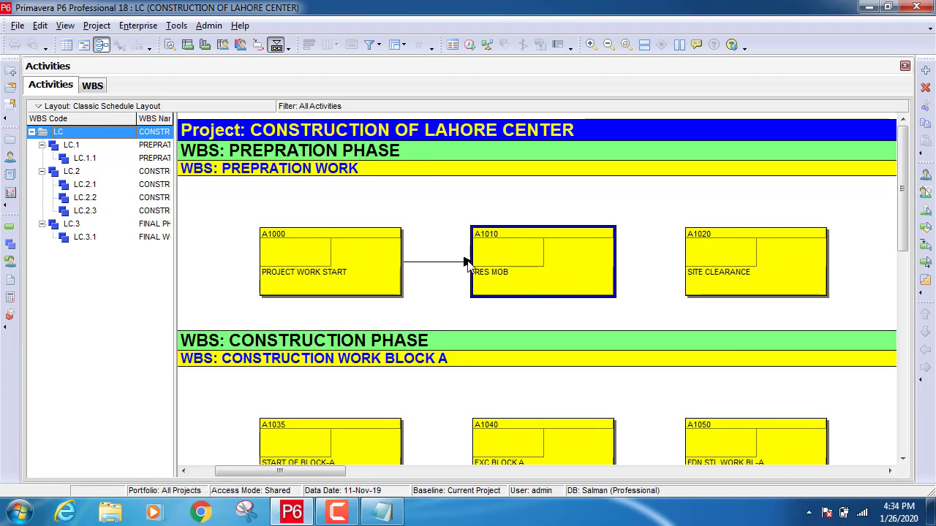
double_click(465, 261)
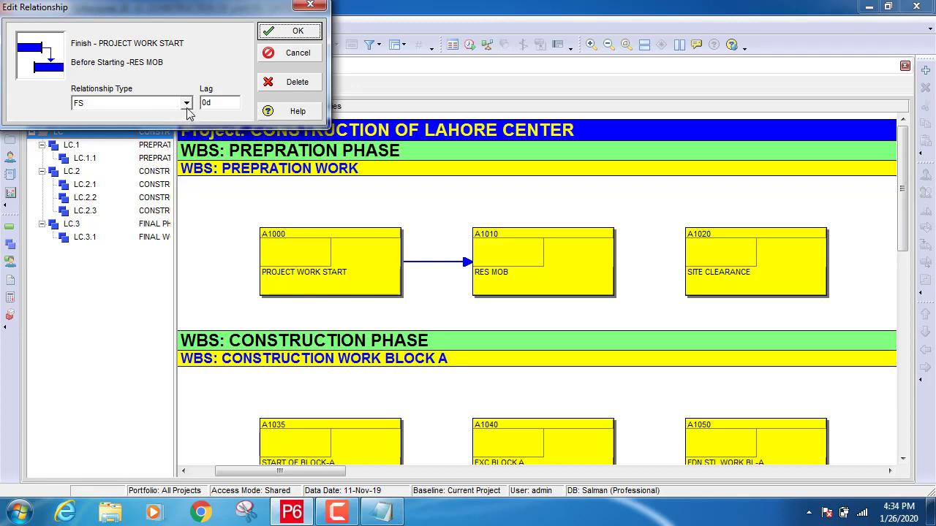
click(186, 105)
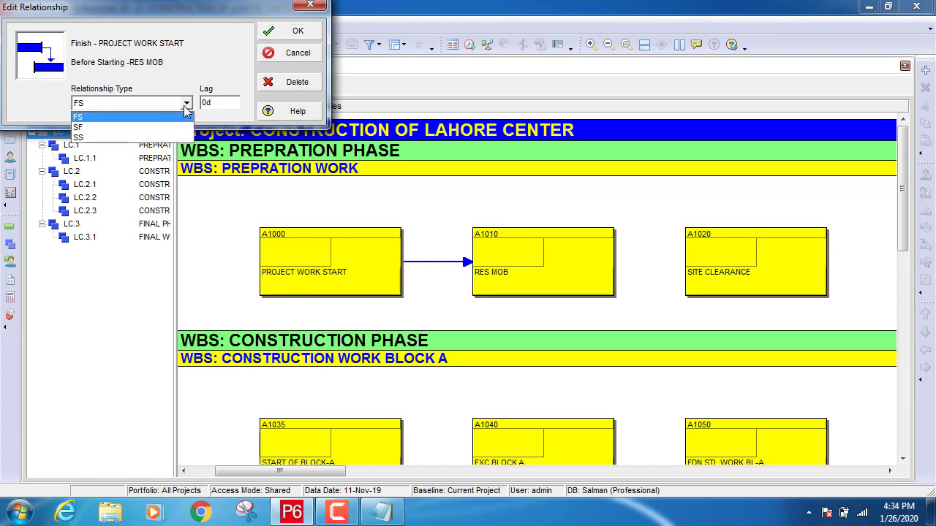
click(94, 138)
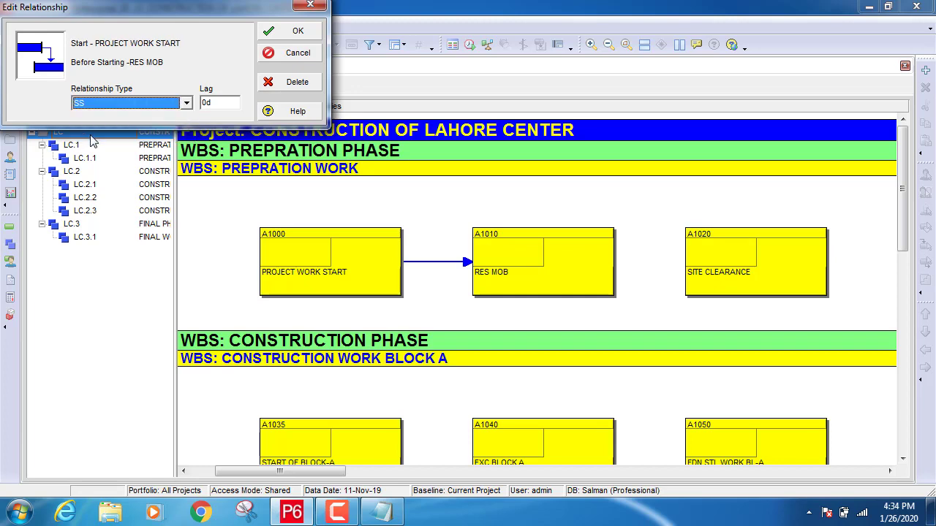
click(300, 33)
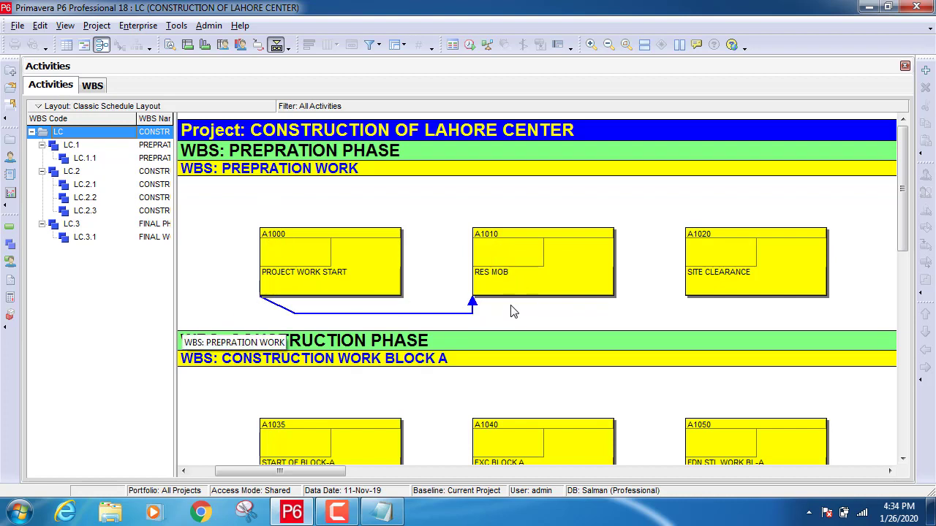
Step: Delete the SS relationship between PROJECT WORK START and RES MOB
double_click(468, 315)
click(292, 82)
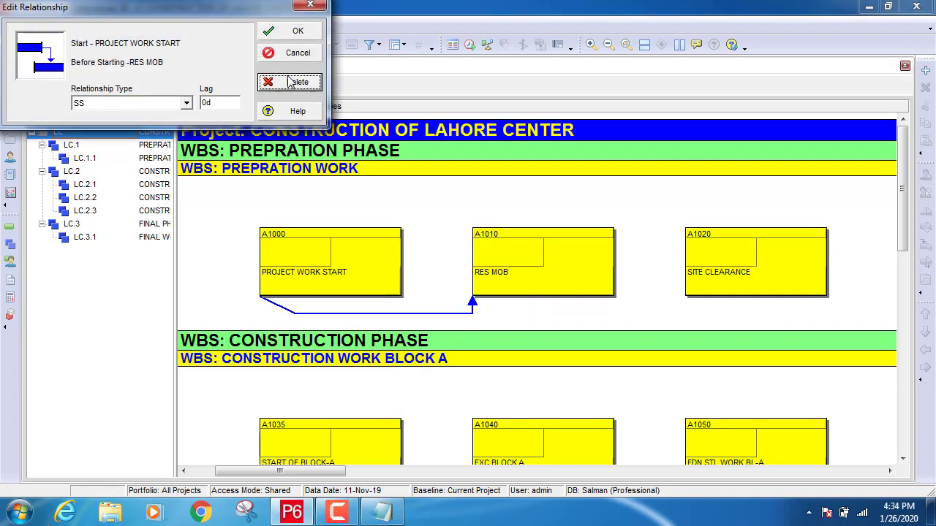
click(430, 282)
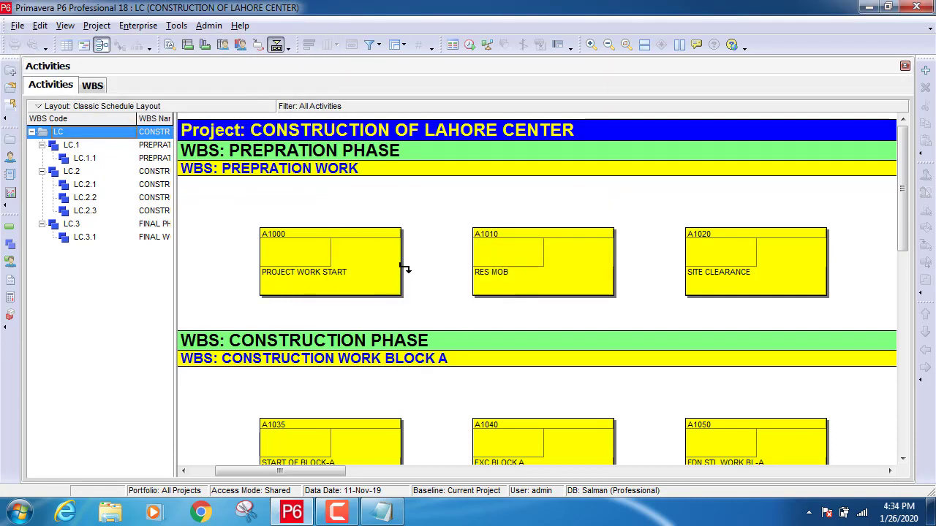
Step: Link the preparation activities finish to start in sequence: PROJECT WORK START, RES MOB, SITE CLEARANCE, LAYOUT MARKING
drag(401, 268, 514, 262)
click(610, 263)
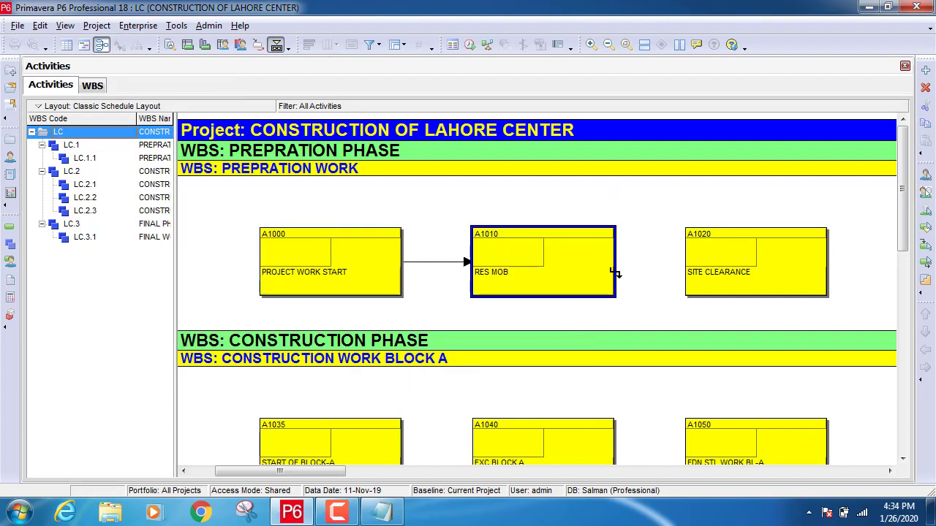
drag(614, 270, 691, 263)
click(710, 271)
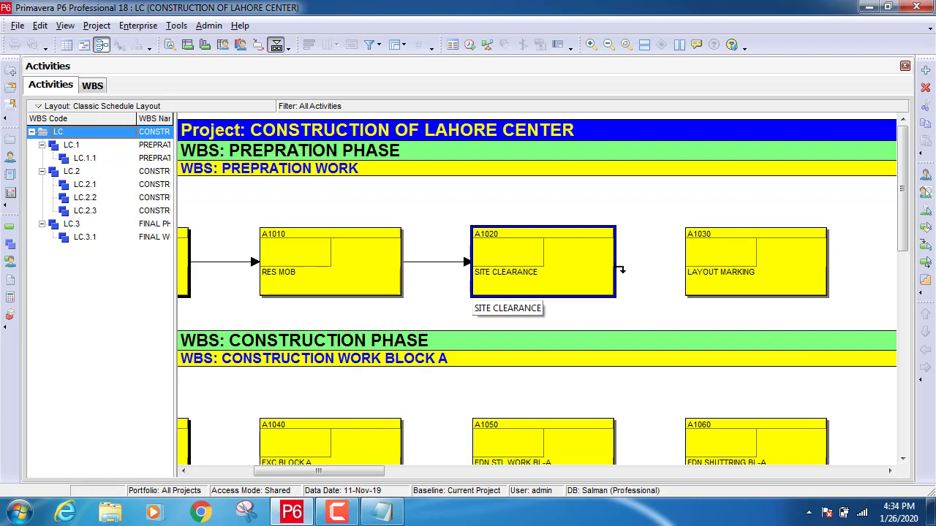
drag(621, 271, 698, 267)
click(702, 268)
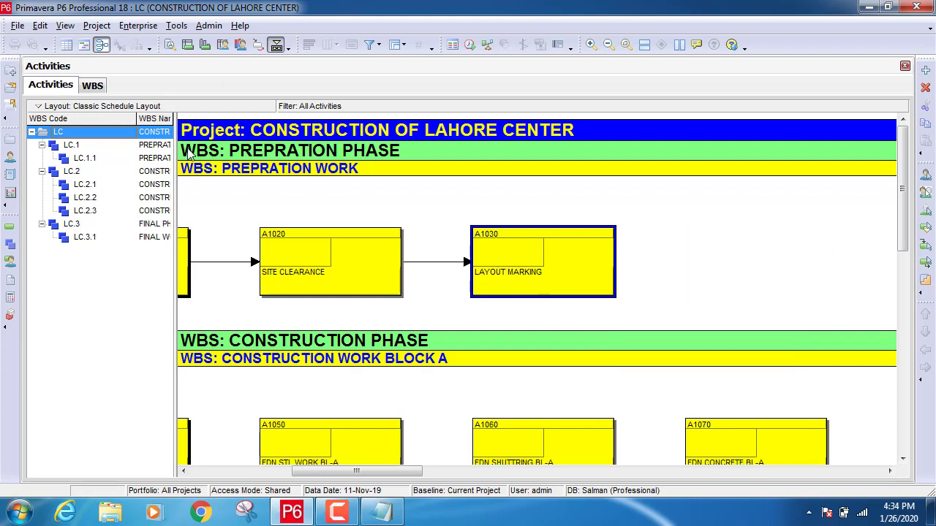
Step: Show only the CONSTRUCTION WORK BLOCK A activities in the network and widen the WBS list so the full WBS names fit
click(87, 184)
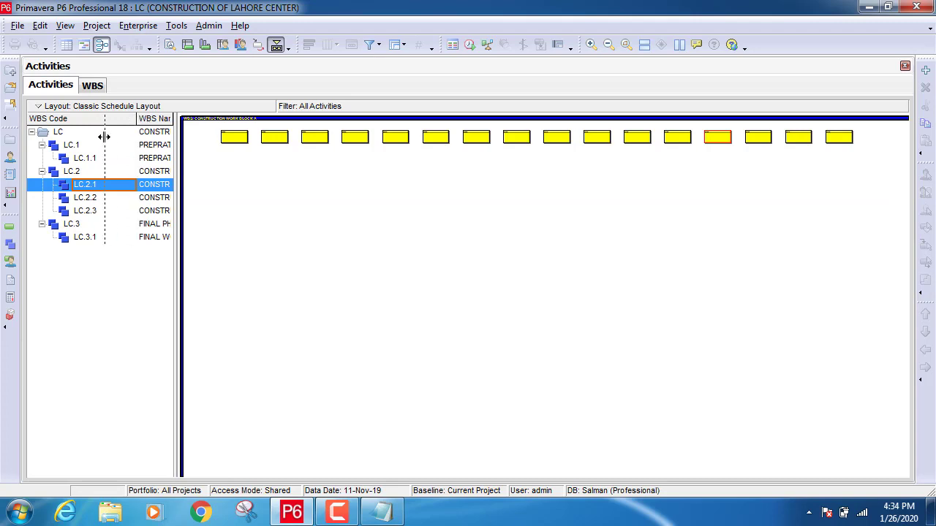
drag(104, 137, 104, 137)
drag(176, 185, 242, 195)
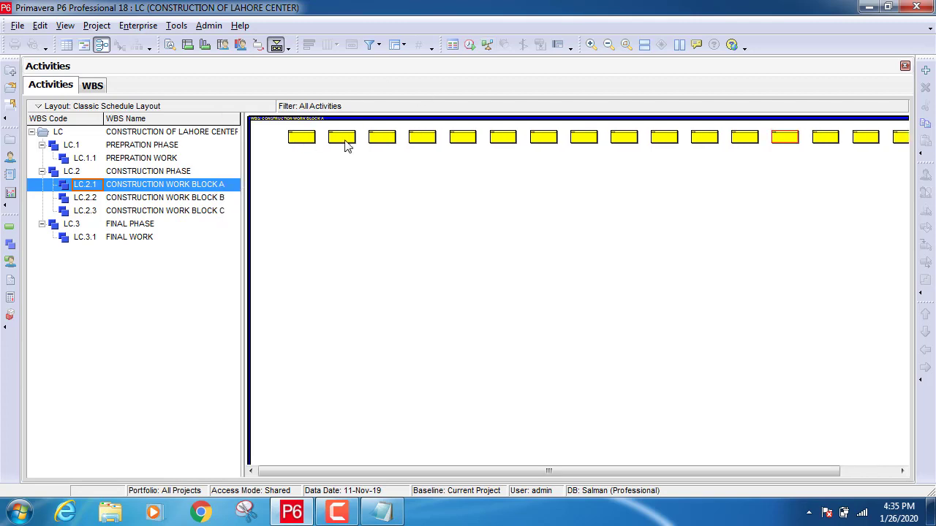
Step: Link START OF BLOCK-A (A1035) finish to start to EXC BLOCK A (A1040)
click(591, 44)
click(591, 45)
click(591, 45)
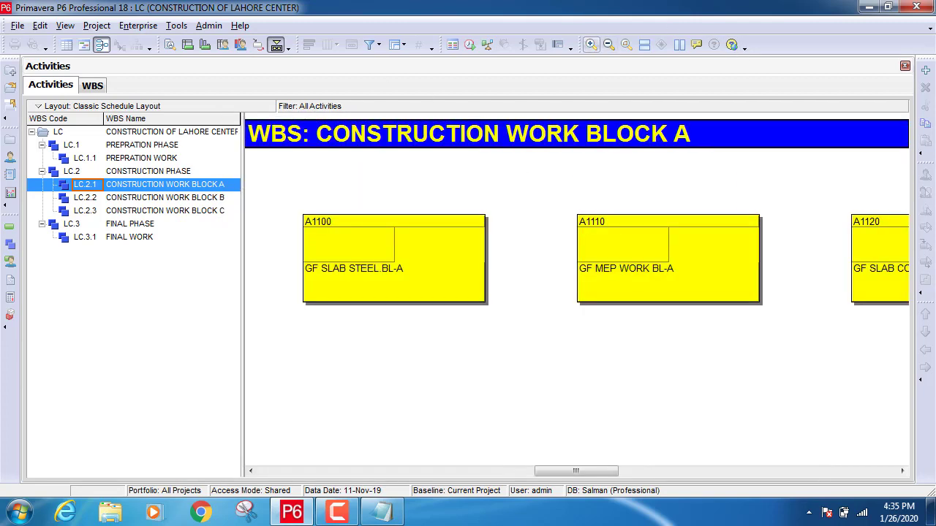
drag(606, 472, 326, 510)
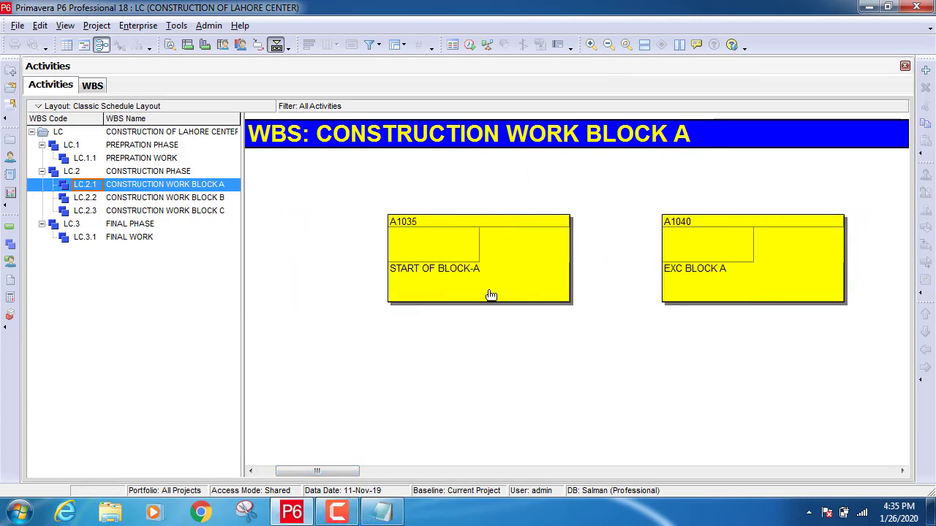
drag(574, 260, 671, 268)
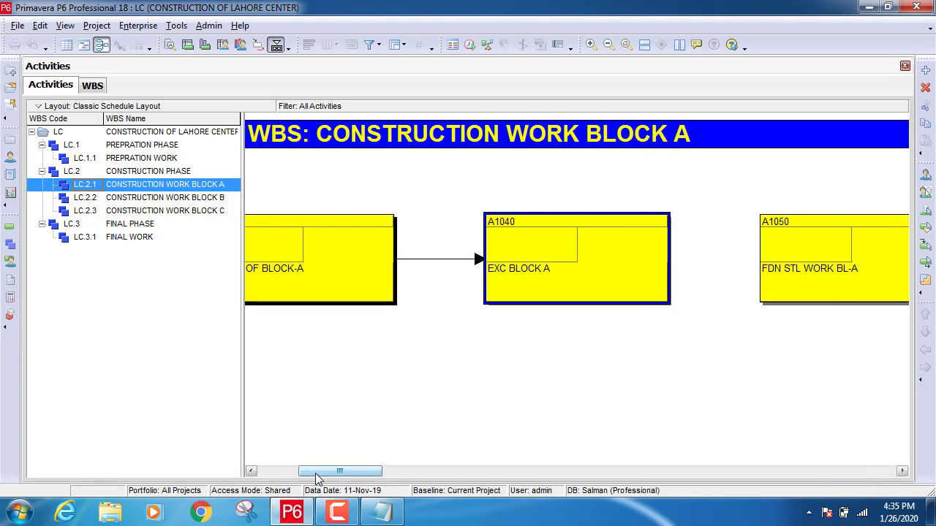
Step: Link EXC BLOCK A (A1040) finish to start to both FDN STL WORK BL-A (A1050) and FDN SHUTTRING BL-A (A1060)
drag(322, 479, 342, 476)
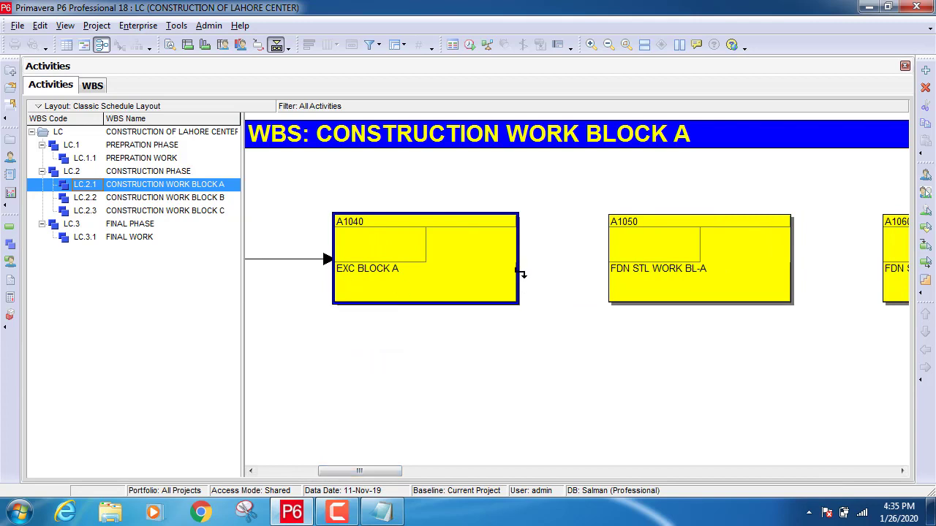
drag(569, 267, 653, 249)
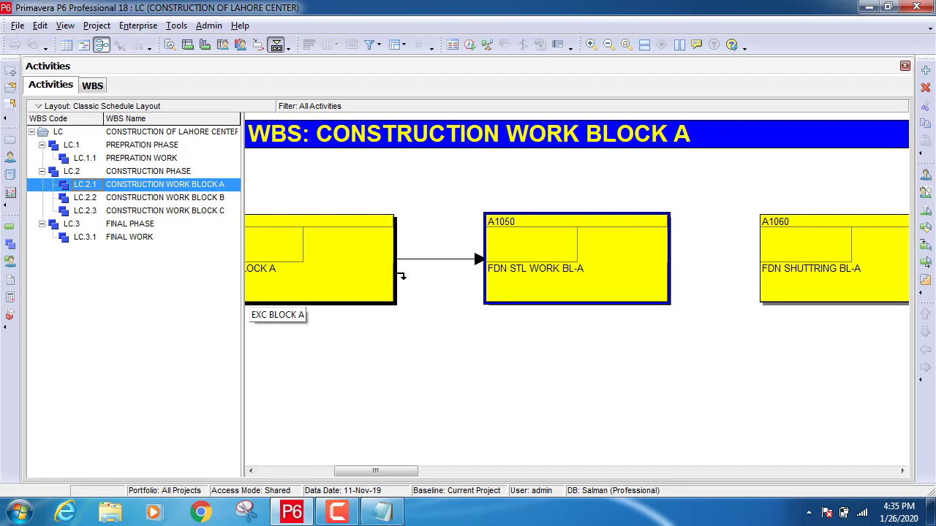
drag(397, 472, 392, 471)
drag(474, 292, 848, 256)
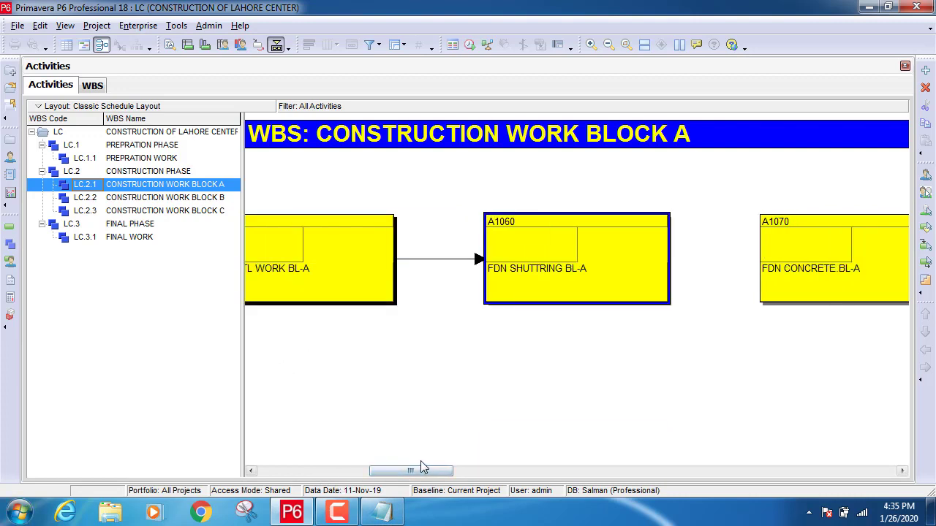
Step: Reorganize all activities in the Block A network diagram
mouse_move(413, 475)
mouse_down()
mouse_move(300, 475)
mouse_move(517, 477)
mouse_move(298, 479)
mouse_move(340, 495)
mouse_move(398, 483)
mouse_up()
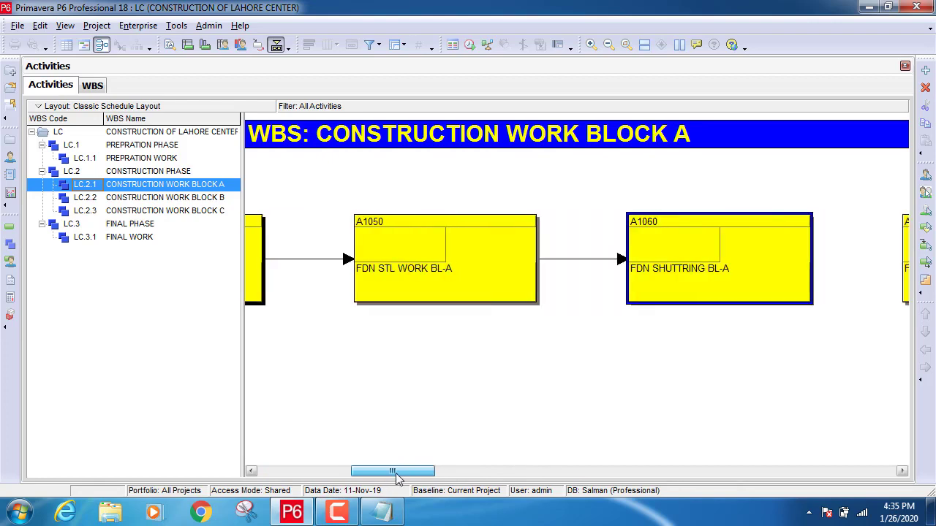
right_click(456, 378)
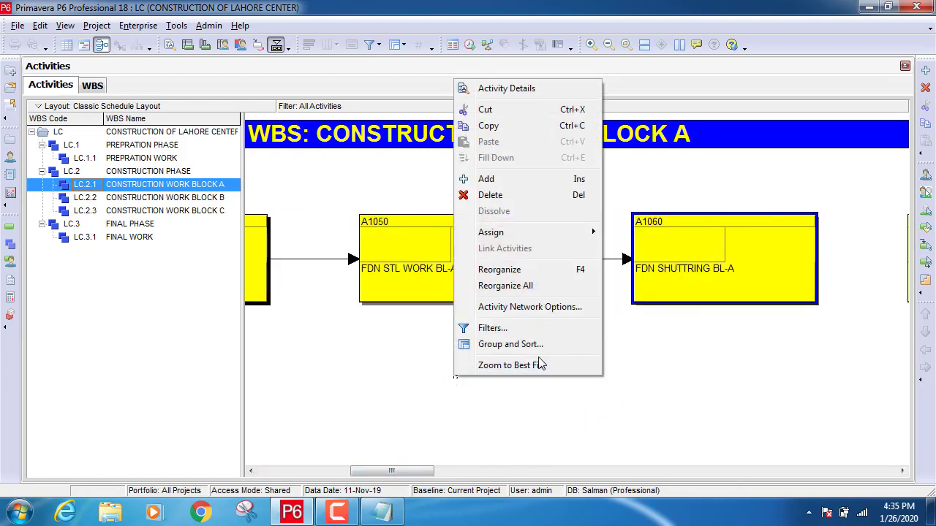
click(523, 294)
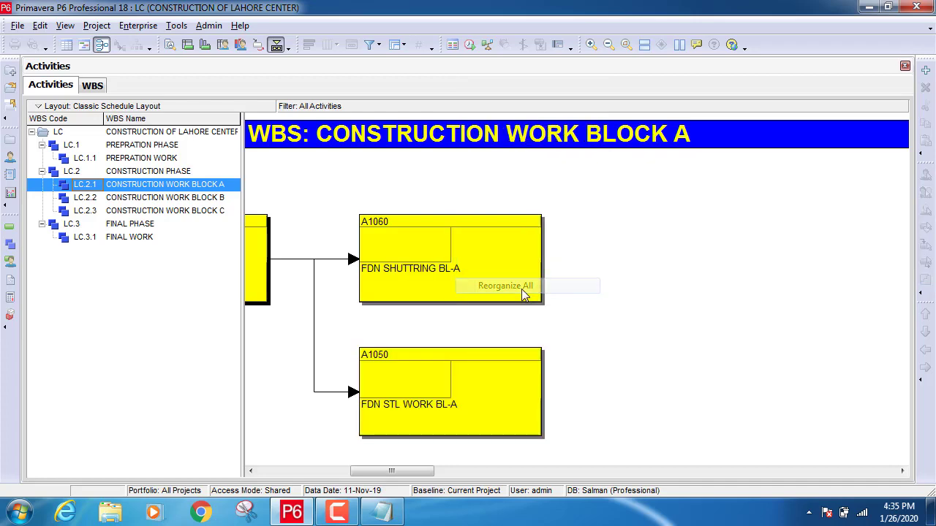
Step: Link FDN SHUTTRING BL-A (A1060) and FDN STL WORK BL-A (A1050) finish to start to FDN CONCRETE.BL-A (A1070)
drag(398, 474, 373, 486)
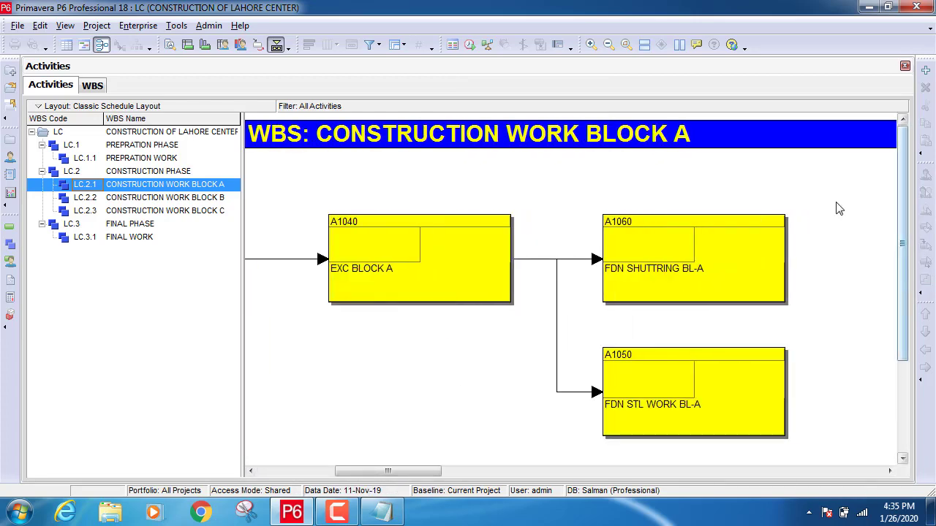
click(609, 45)
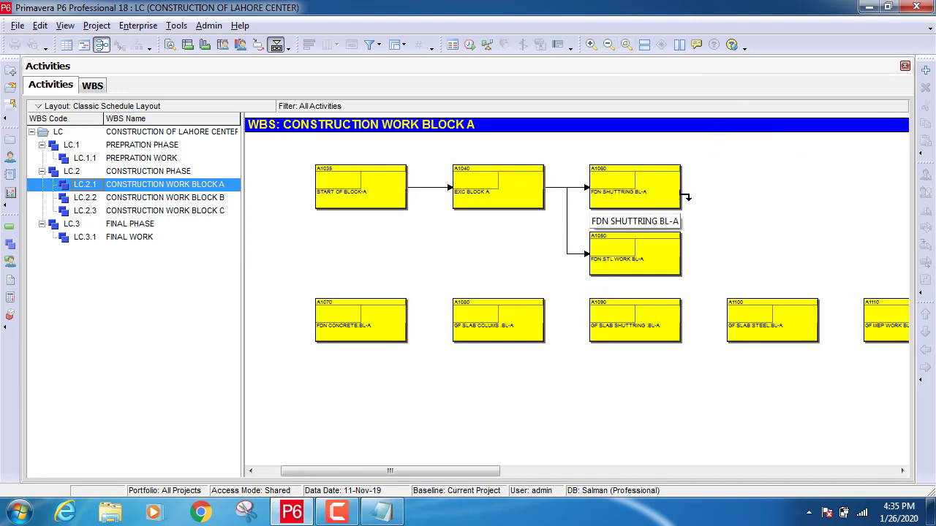
drag(684, 192, 342, 309)
drag(741, 258, 419, 339)
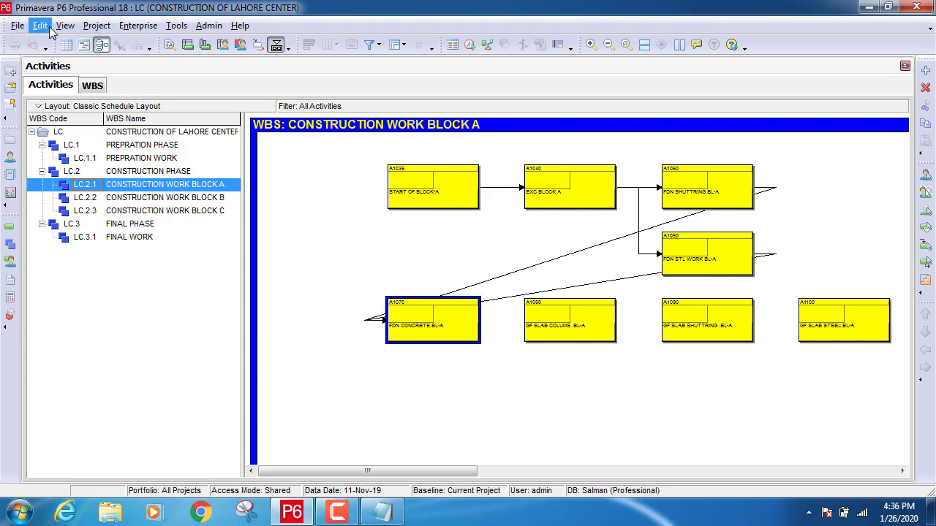
Step: Switch from the Activity Network to the Gantt chart view and turn the relationship lines off and back on
click(84, 44)
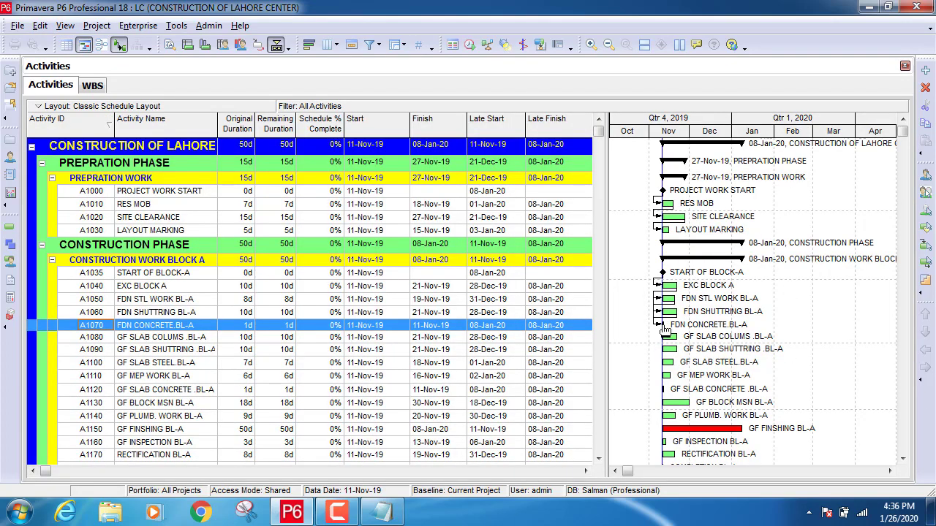
click(120, 47)
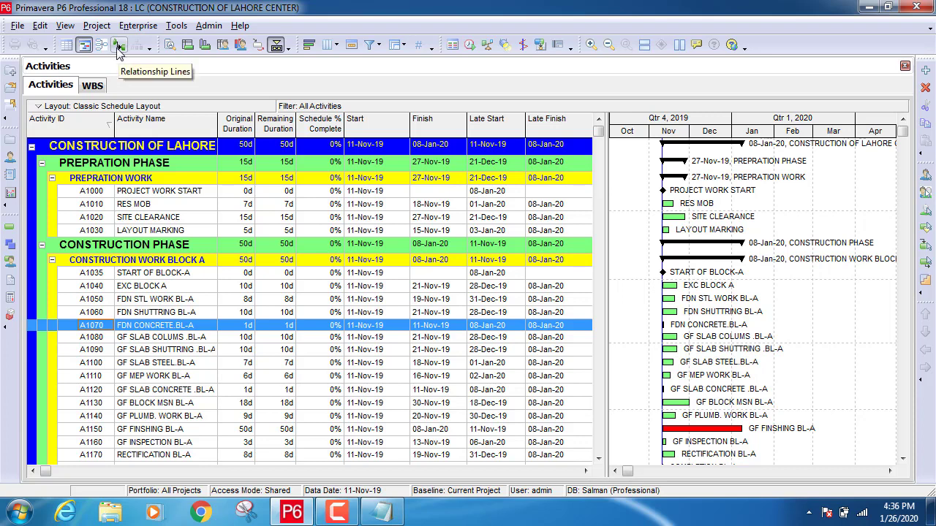
click(119, 47)
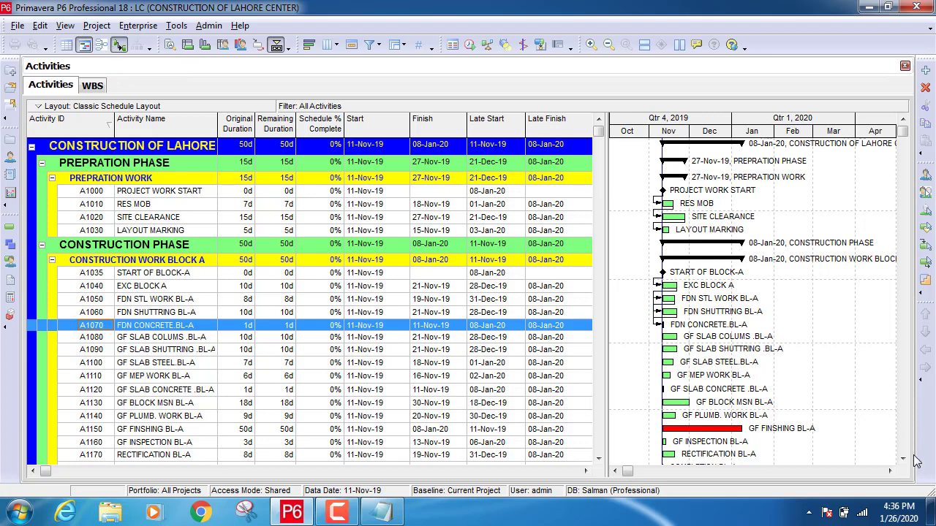
Step: Link FDN CONCRETE.BL-A (A1070) to GF SLAB COLUMS .BL-A (A1080) with the Link Activities command
scroll(905, 462, down, 3)
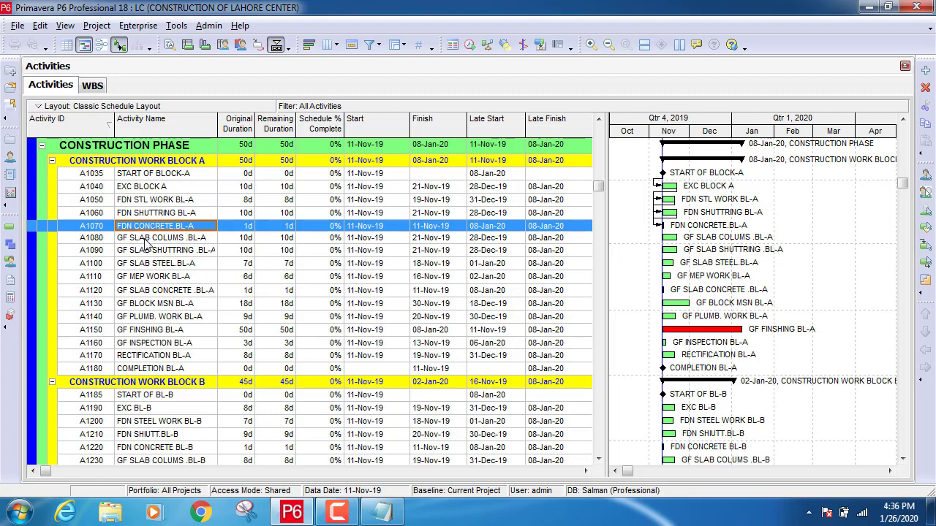
shift+click(145, 240)
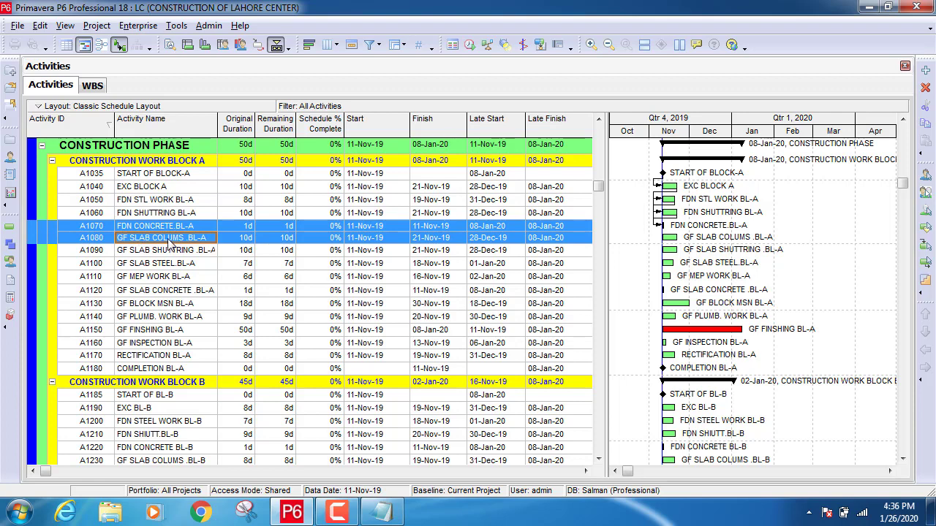
right_click(168, 239)
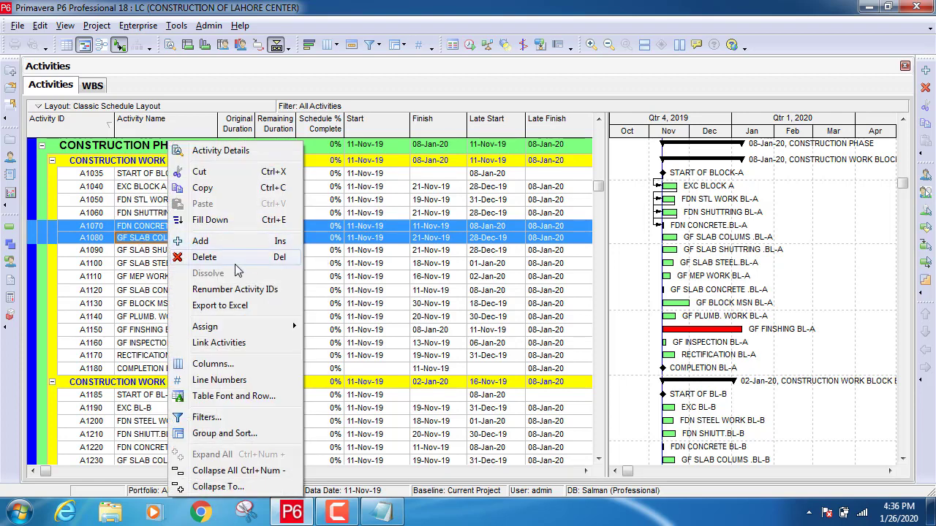
click(230, 347)
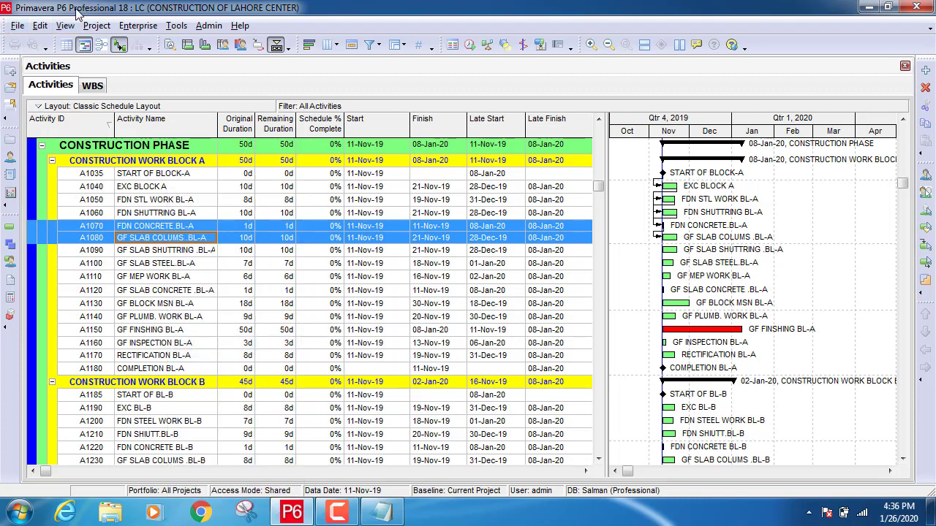
click(41, 26)
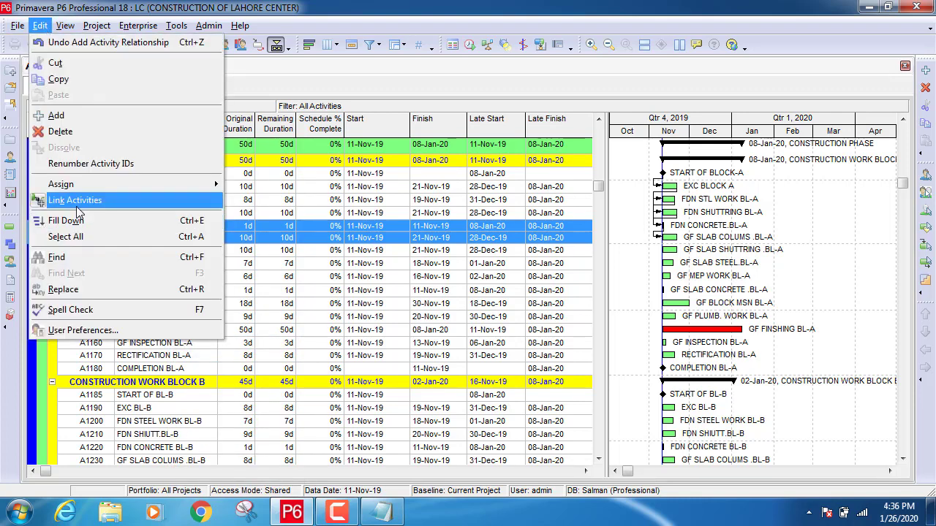
click(376, 317)
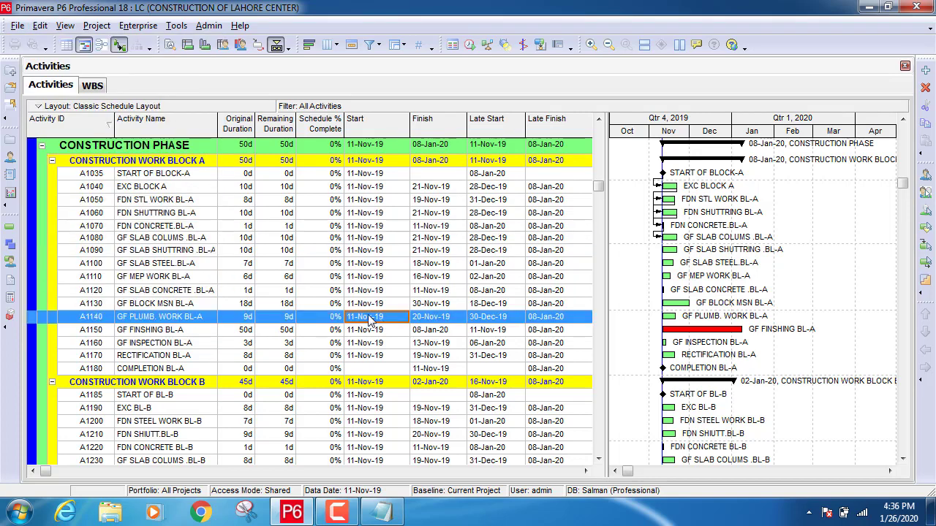
click(175, 239)
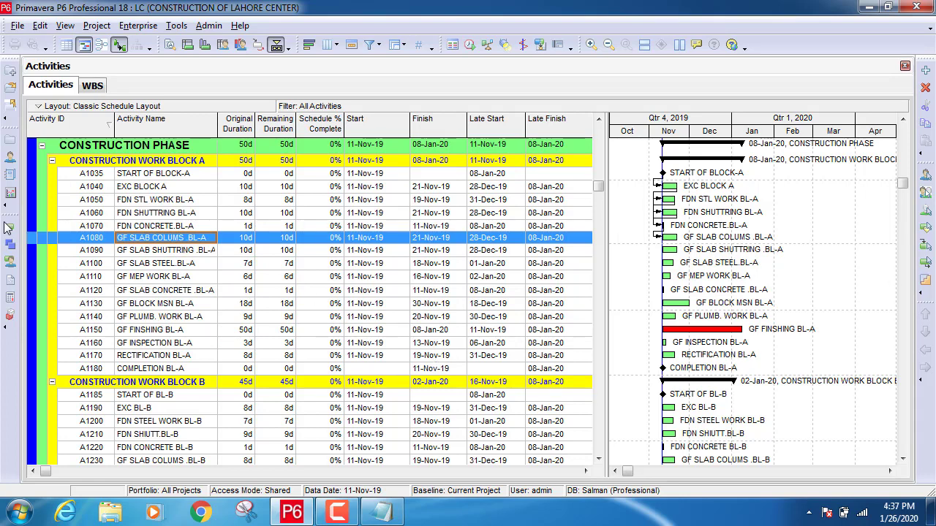
click(167, 252)
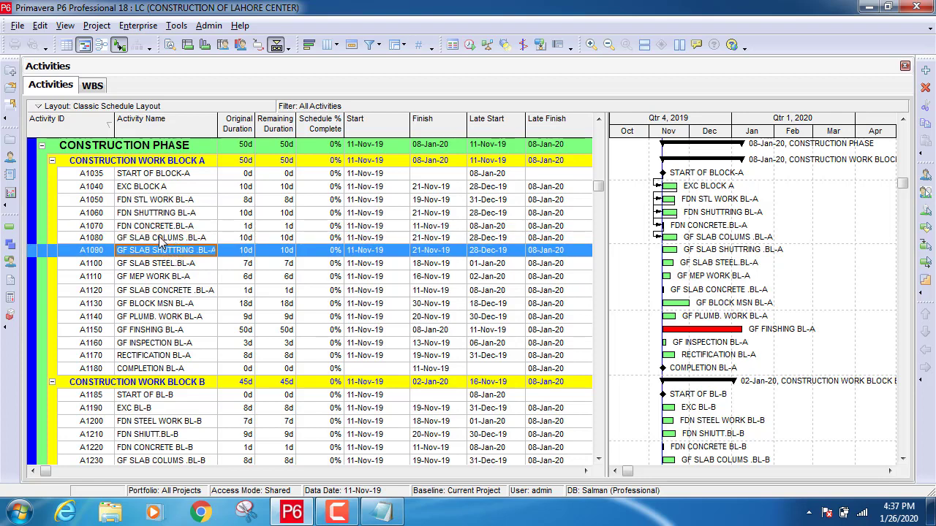
ctrl+click(159, 236)
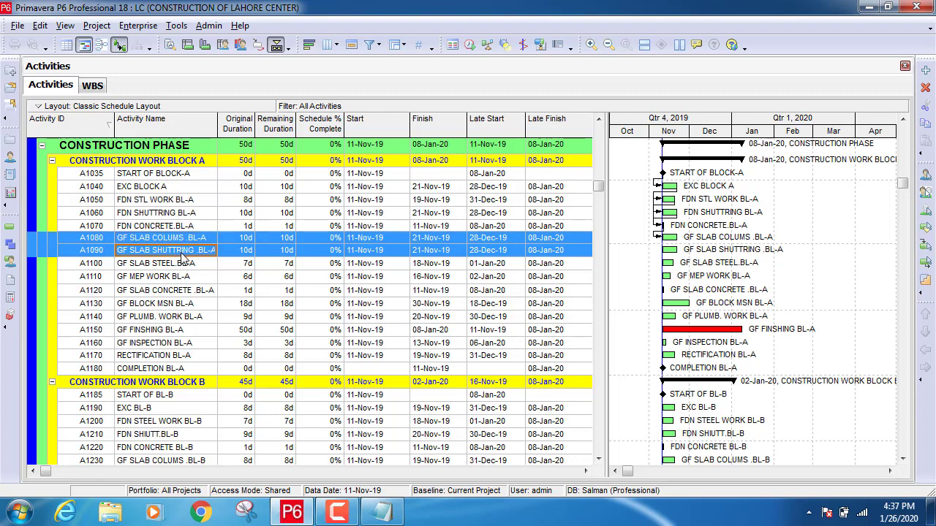
click(183, 252)
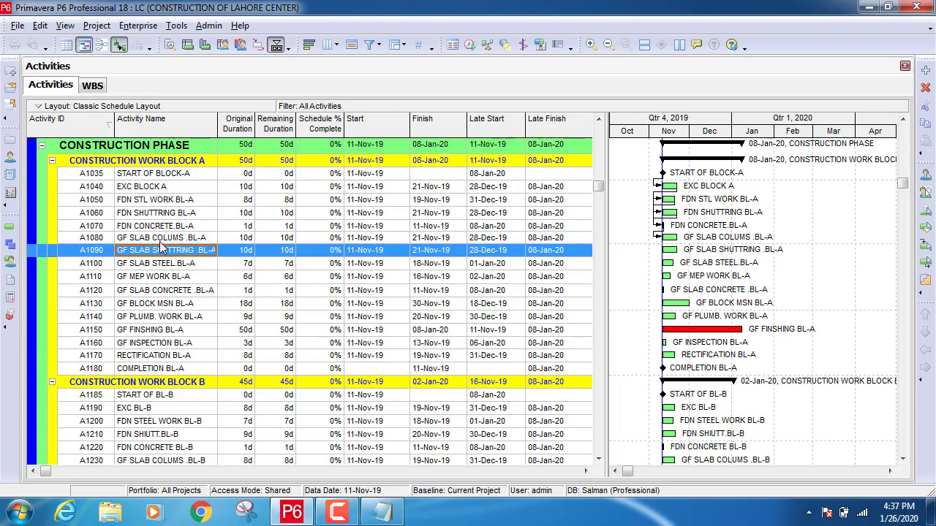
Step: Link GF SLAB COLUMS .BL-A (A1080) to GF SLAB SHUTTRING .BL-A (A1090) with the Link Activities command
click(152, 240)
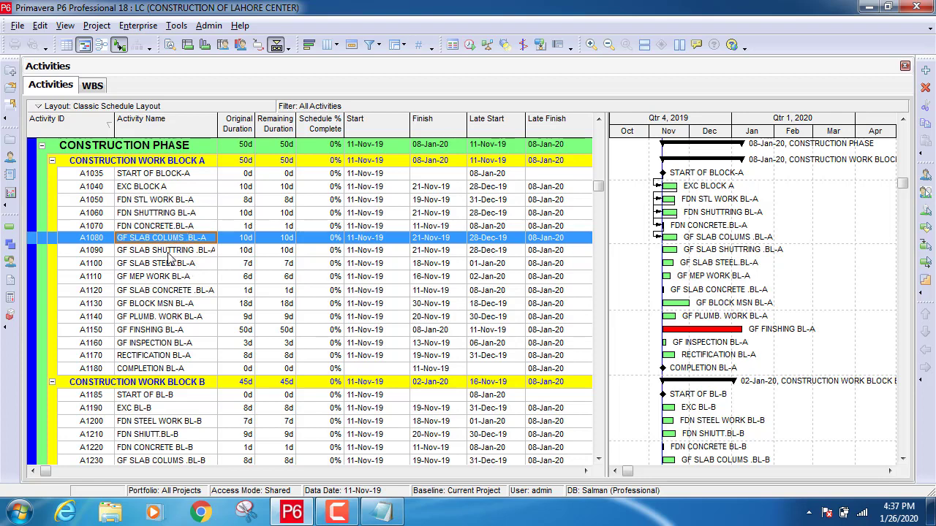
shift+click(170, 253)
right_click(169, 253)
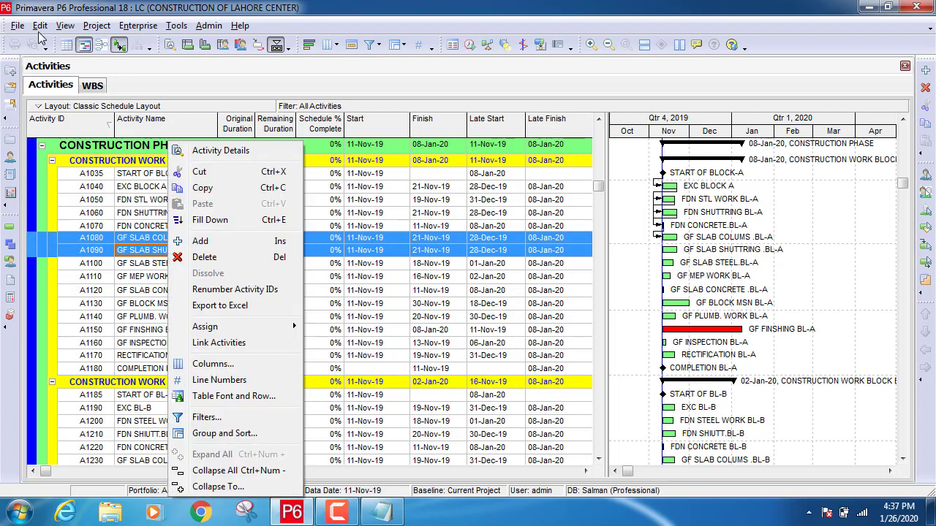
click(40, 26)
click(40, 27)
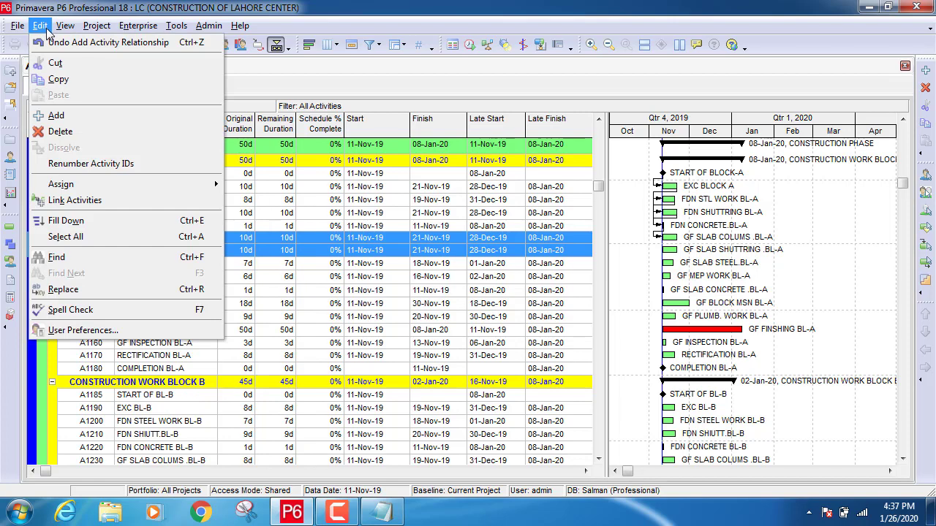
click(87, 202)
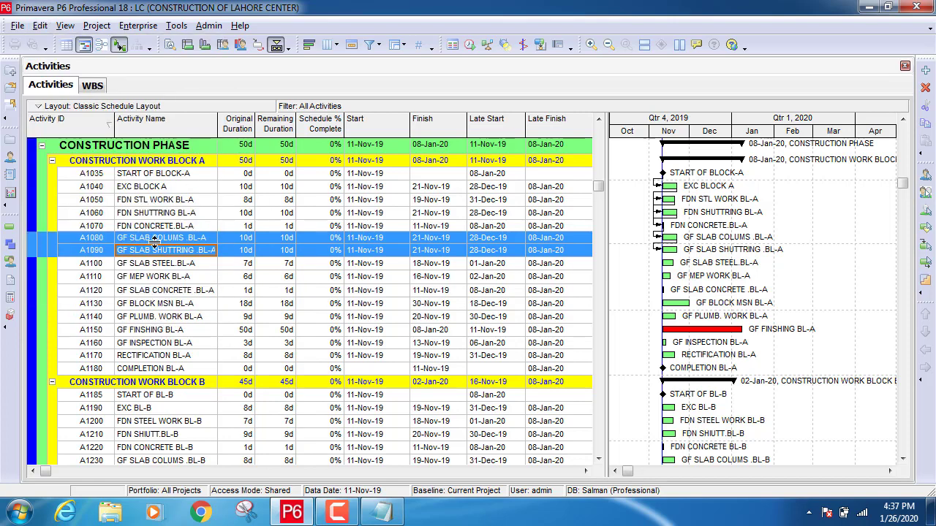
Step: Link GF SLAB COLUMS .BL-A (A1080) to GF SLAB STEEL.BL-A (A1100) with the Link Activities command, dismissing the Windows color scheme prompt
click(179, 242)
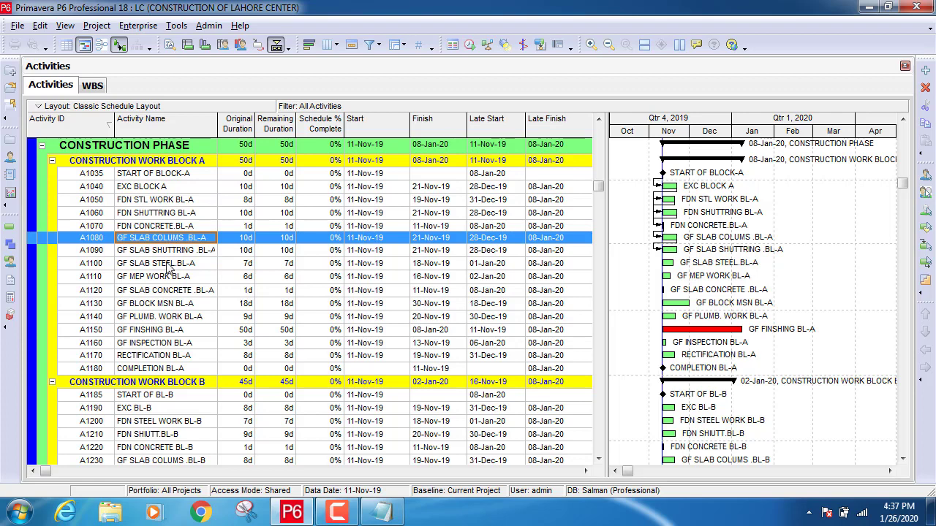
shift+click(167, 266)
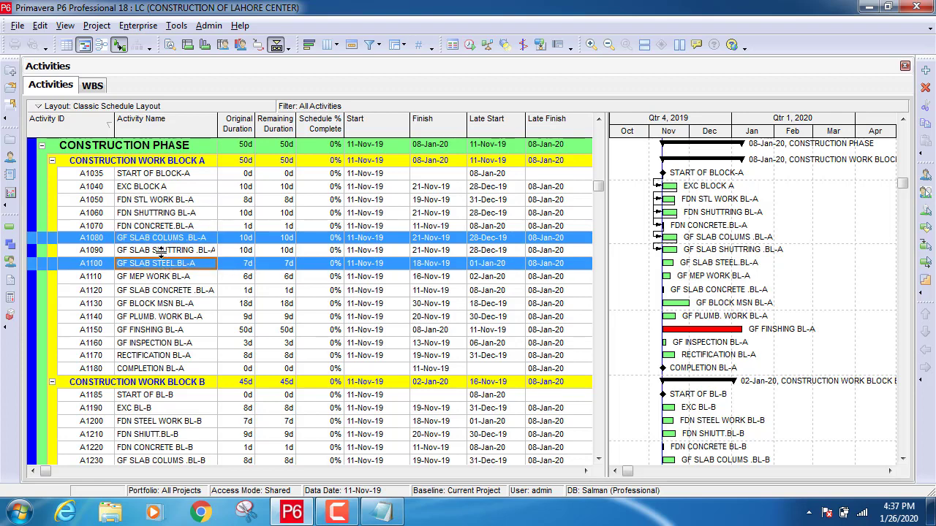
click(644, 99)
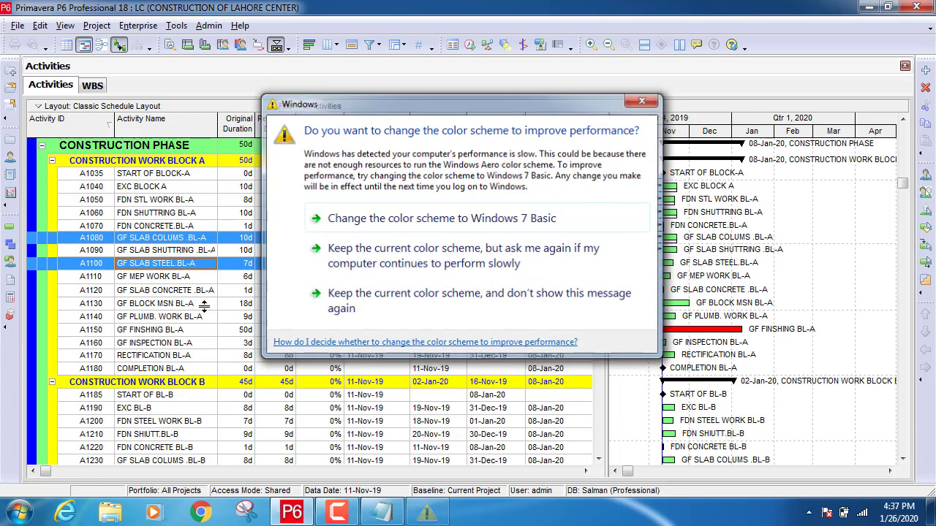
right_click(206, 271)
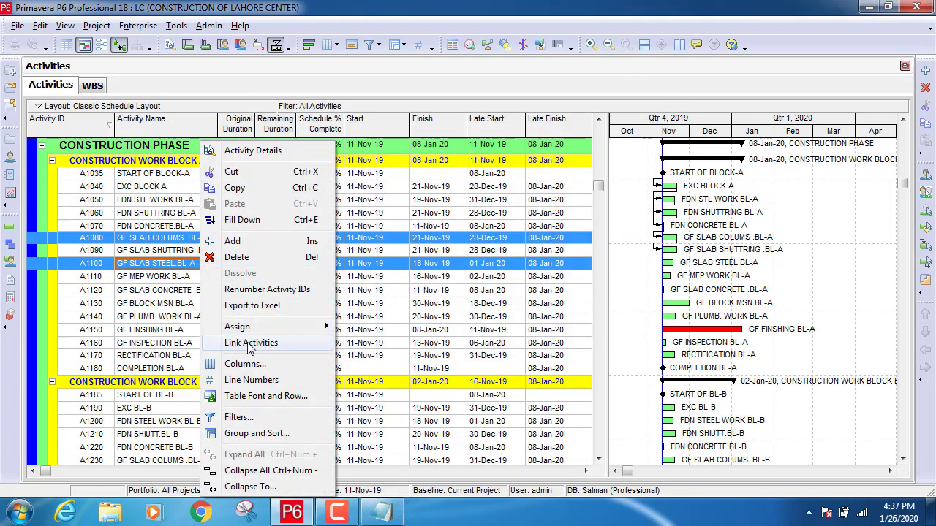
click(250, 343)
Step: Link GF SLAB COLUMS .BL-A (A1080) to GF MEP WORK BL-A (A1110) with the Link Activities command
click(155, 242)
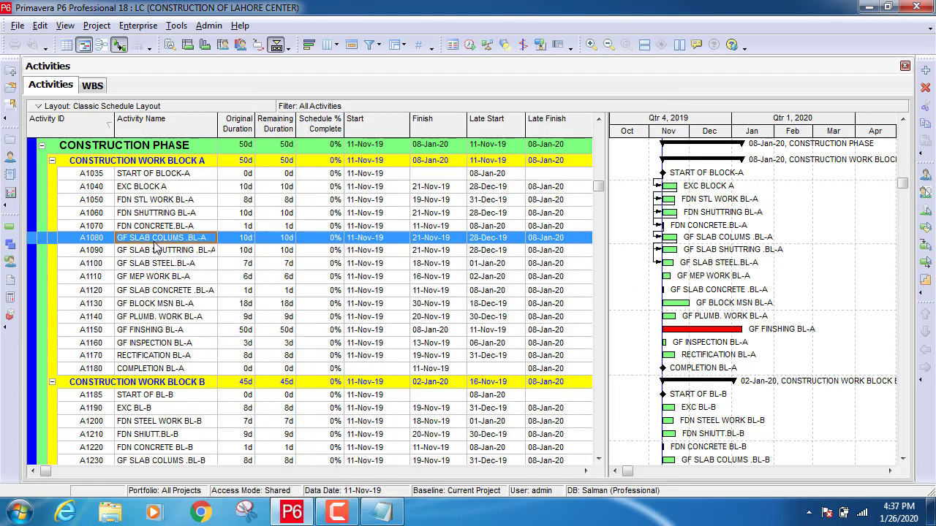
ctrl+click(149, 277)
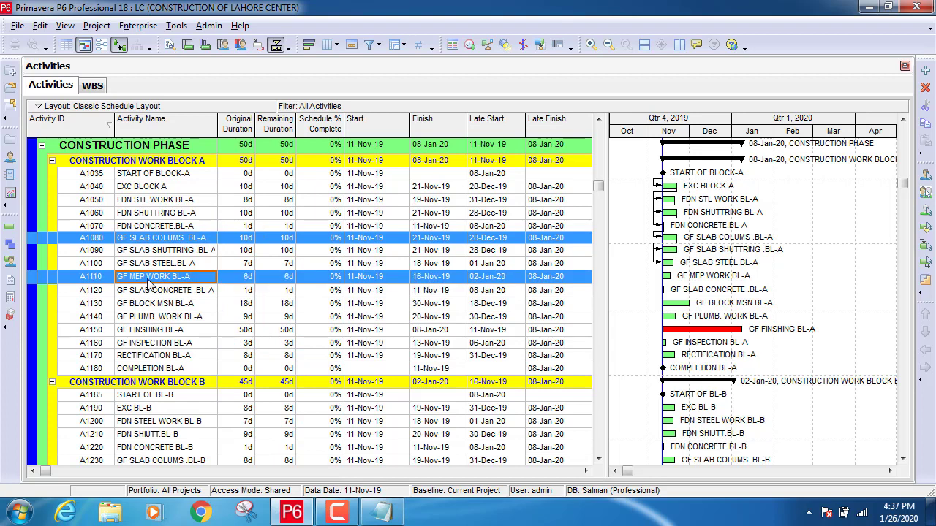
right_click(148, 278)
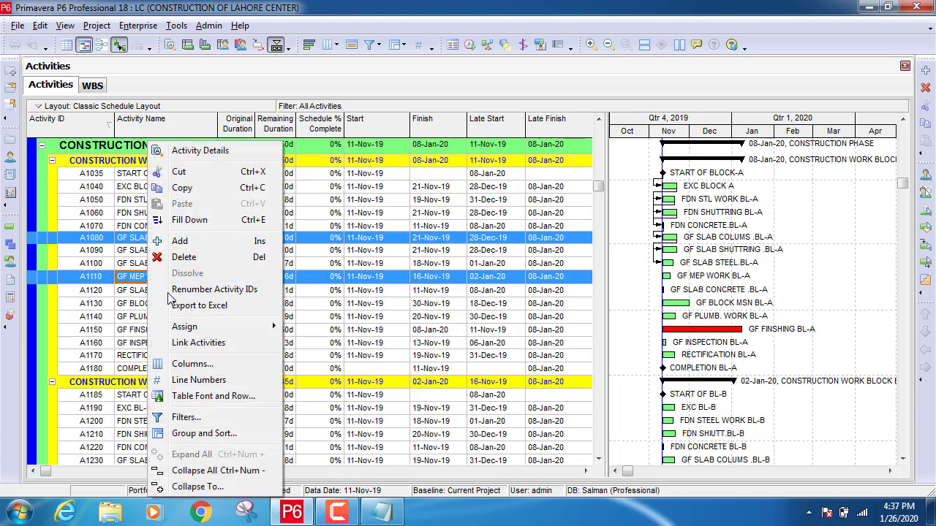
click(196, 344)
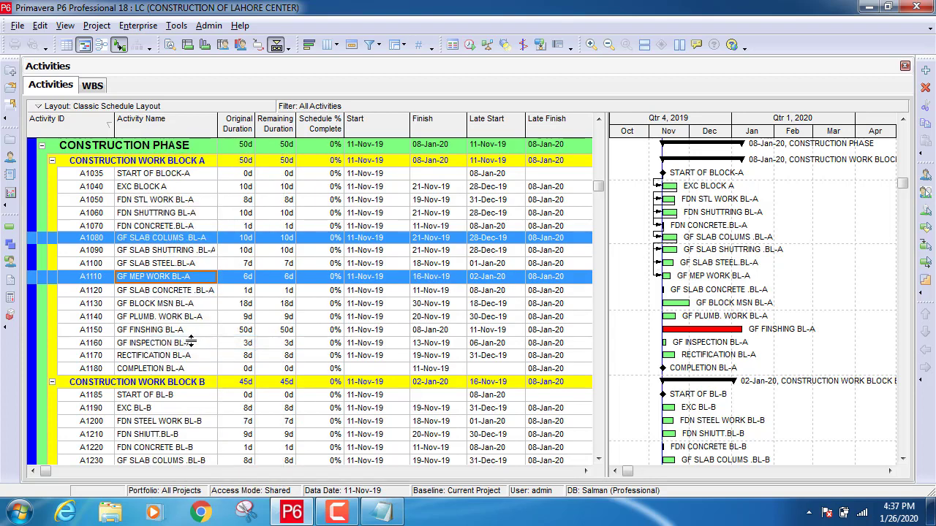
Step: Check the links from GF SLAB COLUMS .BL-A (A1080) in the Activity Network and return to the Gantt chart view
click(102, 45)
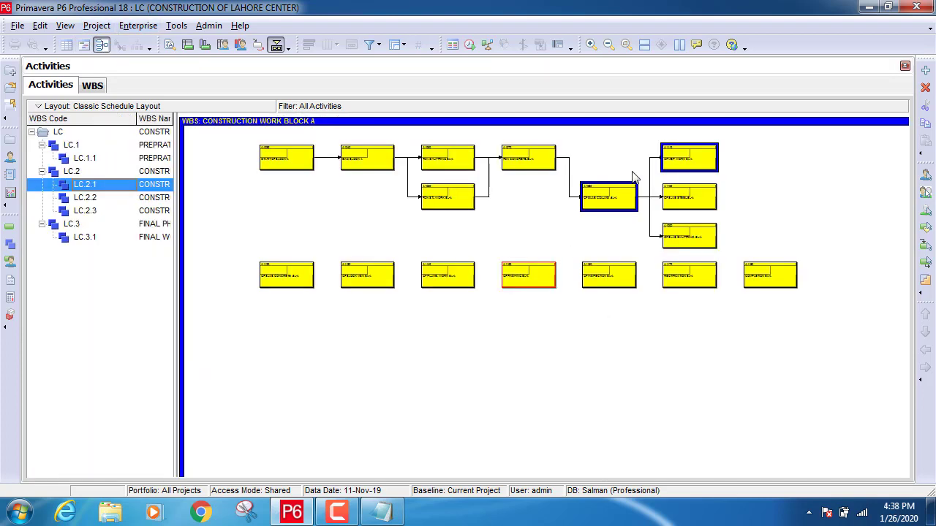
click(591, 45)
click(84, 45)
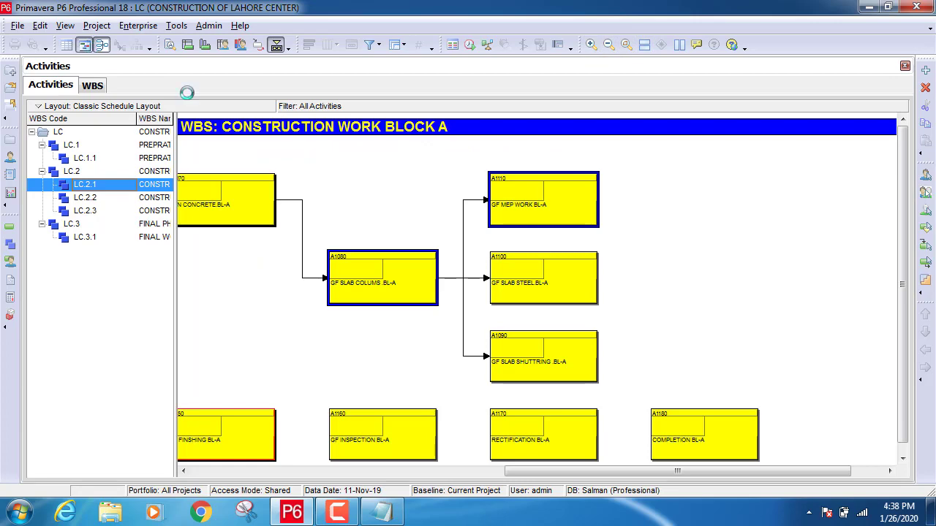
Step: Show the Activity Details with the relationships of GF SLAB SHUTTRING .BL-A (A1090) below the Gantt chart
click(598, 459)
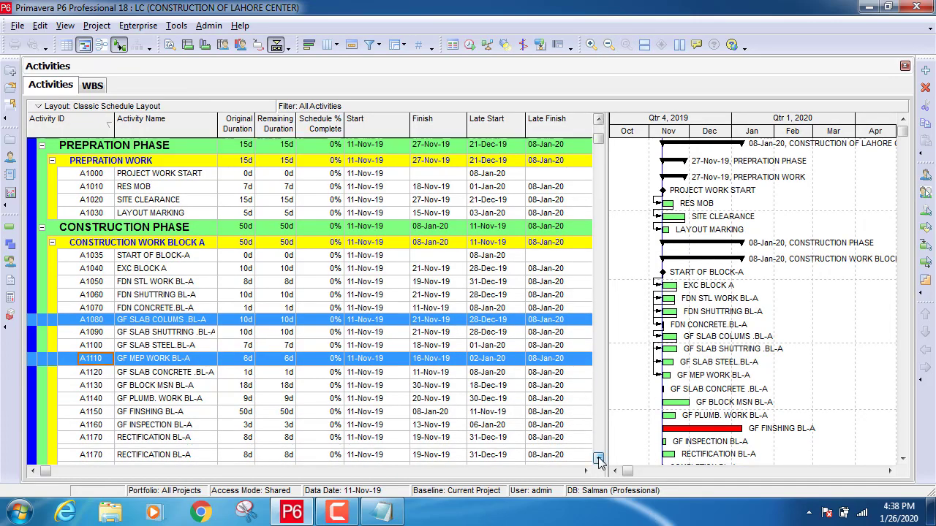
click(598, 459)
click(598, 458)
click(598, 459)
click(598, 459)
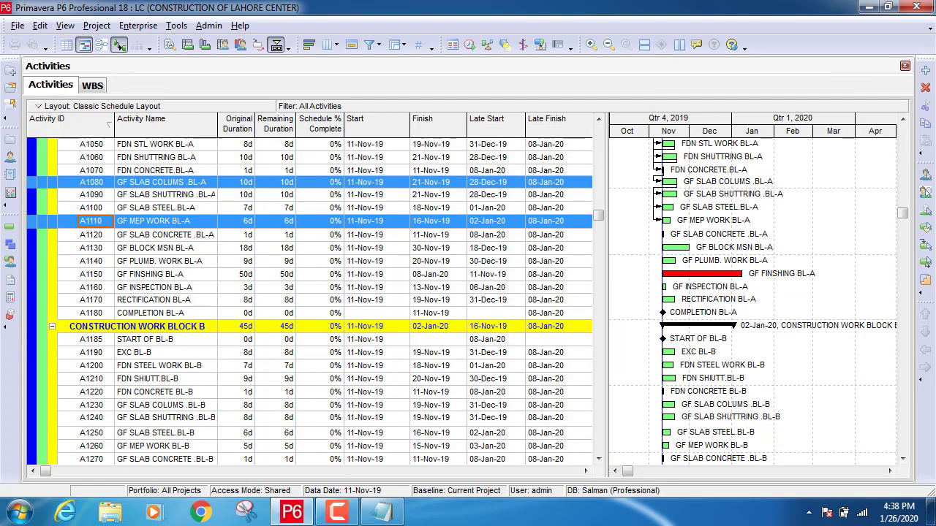
click(150, 195)
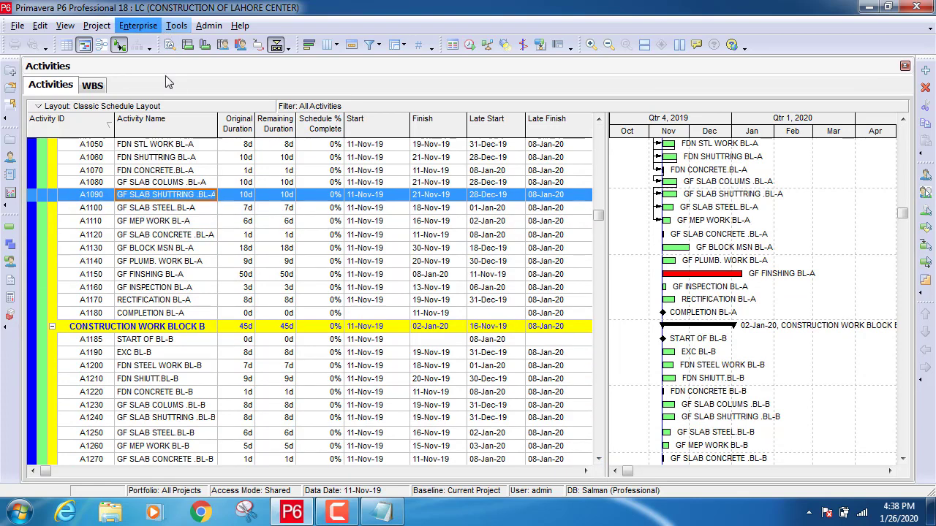
right_click(187, 194)
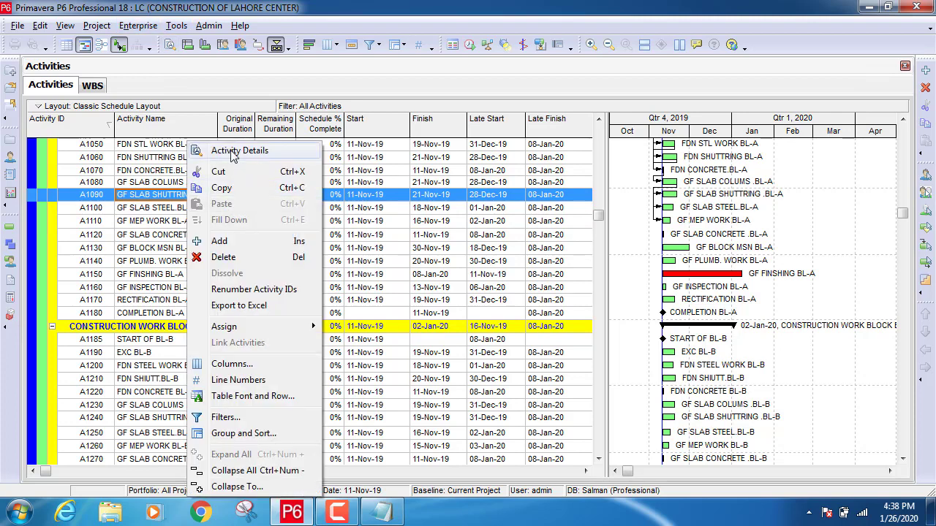
click(230, 151)
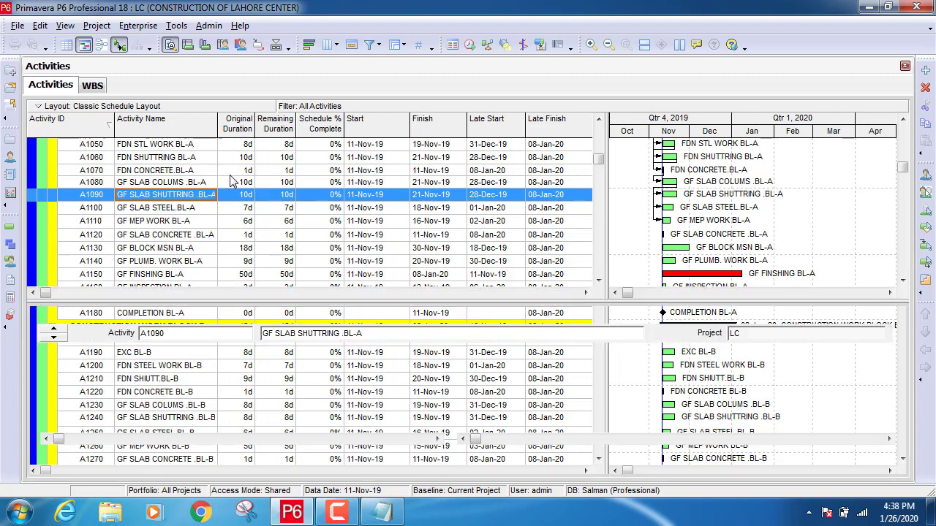
click(277, 45)
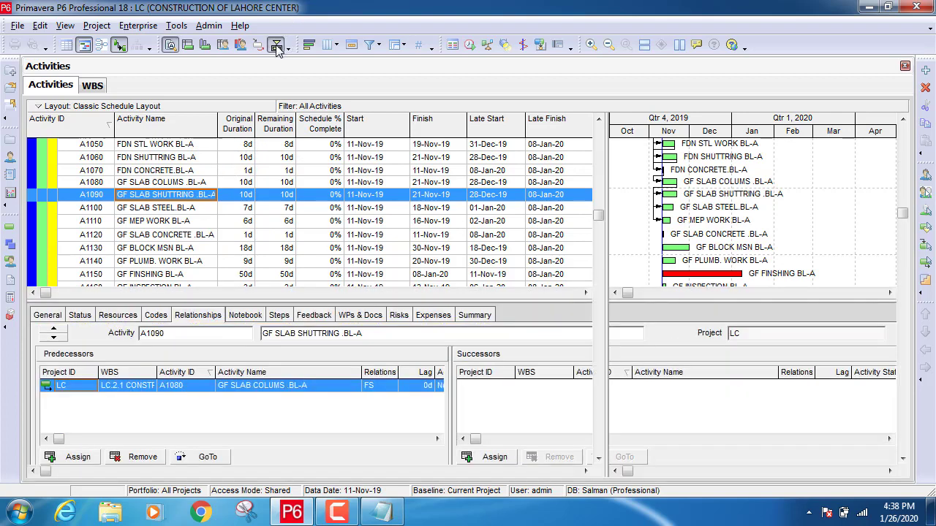
click(170, 45)
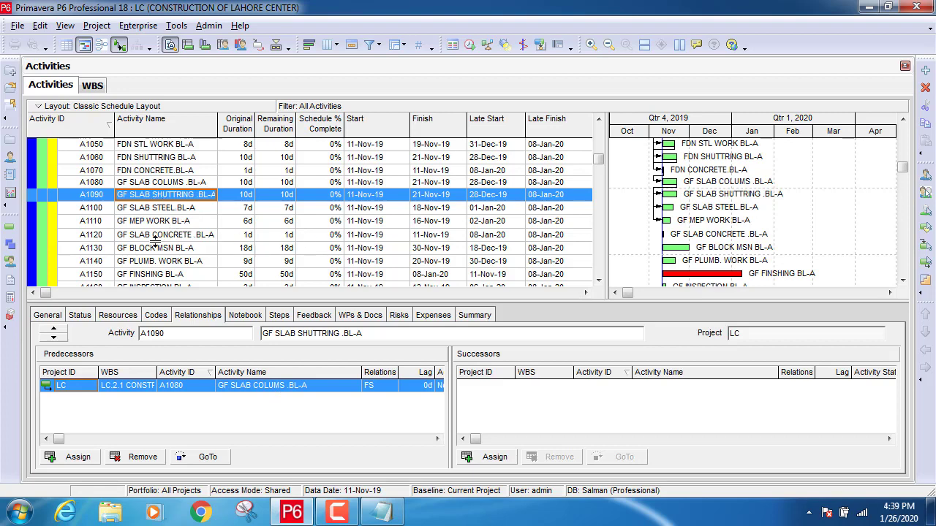
Step: Assign GF SLAB CONCRETE .BL-A (A1120) as successor of GF SLAB SHUTTRING .BL-A (A1090)
click(501, 463)
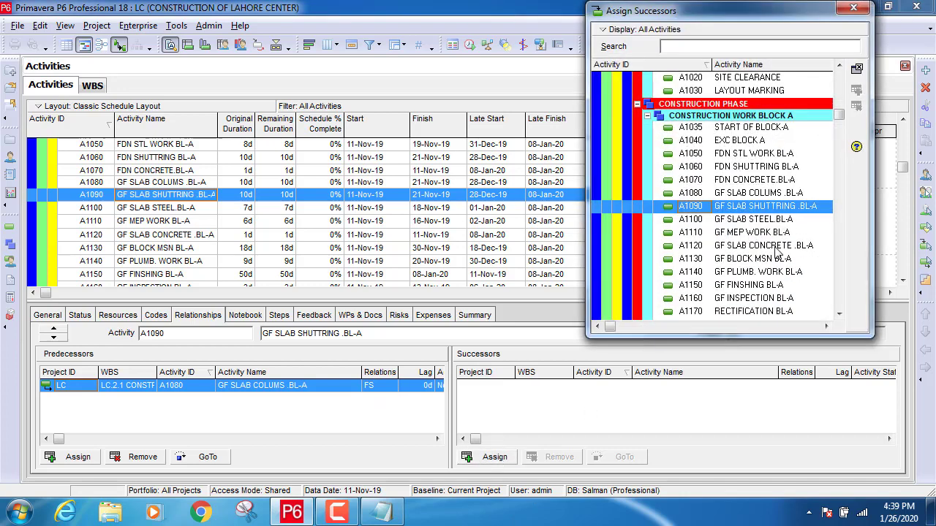
double_click(778, 248)
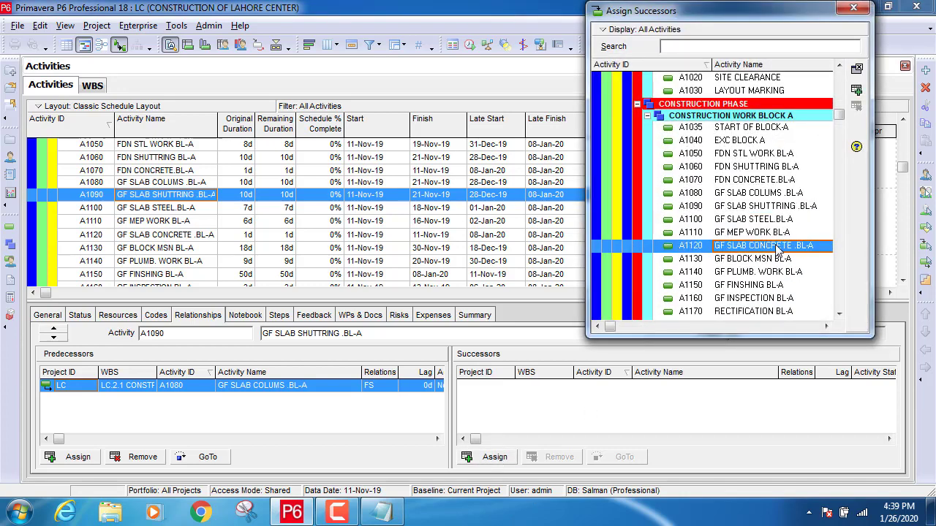
click(854, 9)
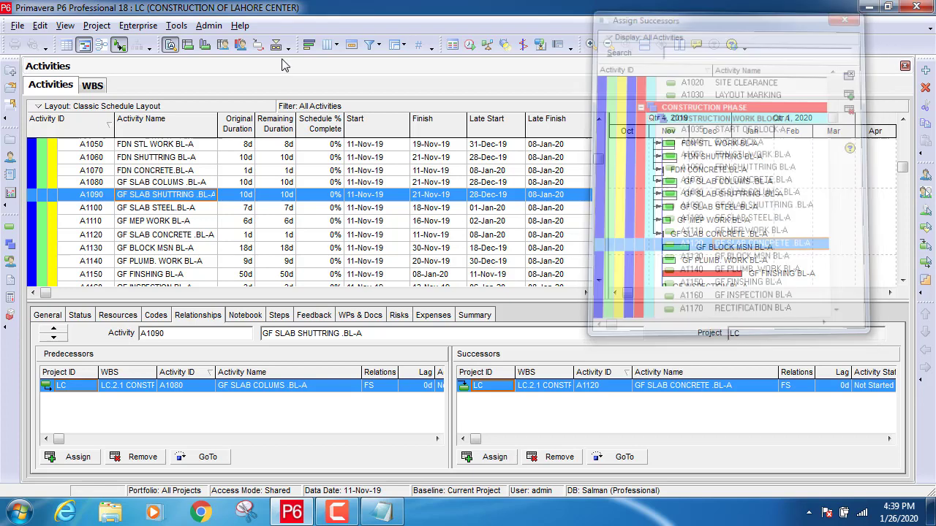
Step: Assign GF SLAB CONCRETE .BL-A (A1120) as successor of GF SLAB STEEL.BL-A (A1100)
click(146, 210)
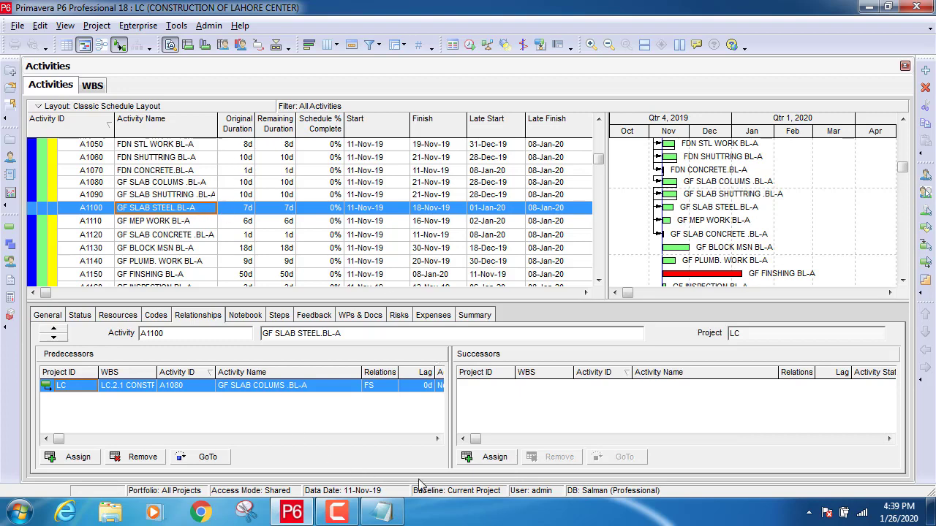
click(494, 457)
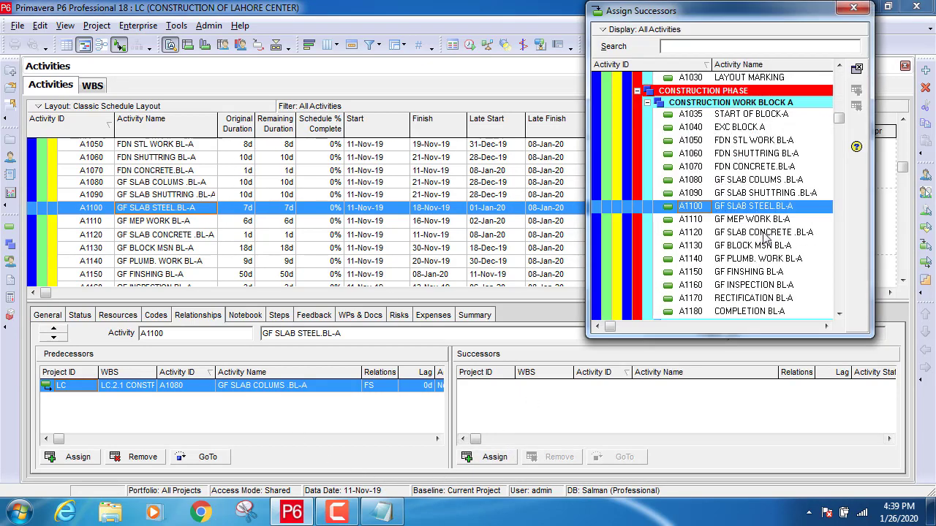
double_click(764, 234)
click(854, 8)
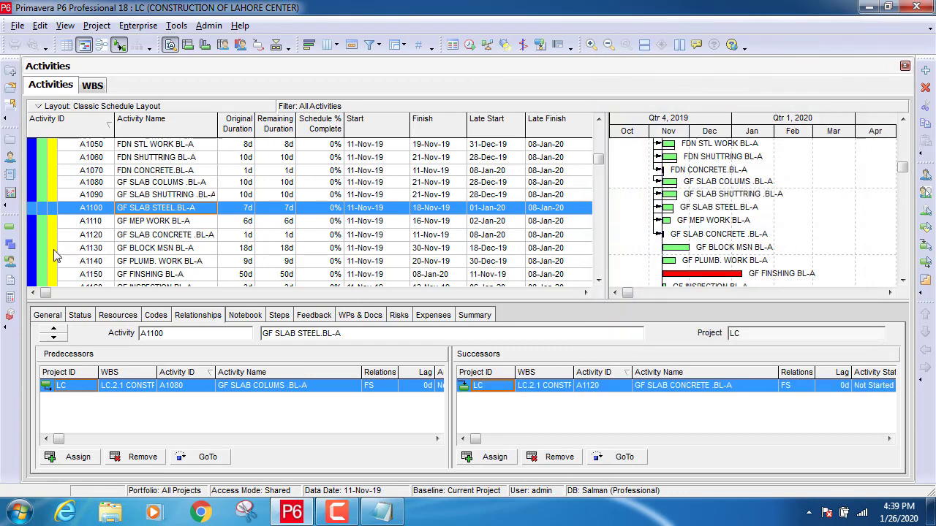
Step: Assign GF SLAB CONCRETE .BL-A (A1120) as successor of GF MEP WORK BL-A (A1110)
click(166, 228)
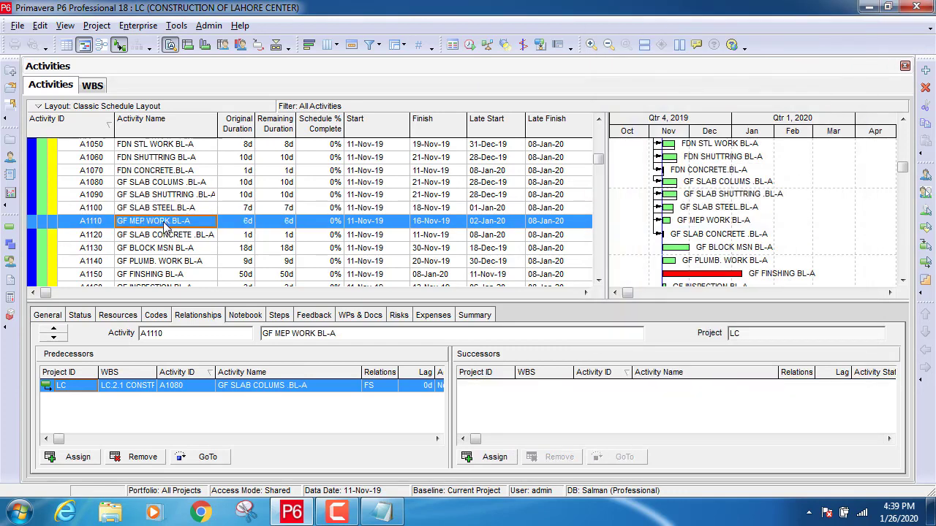
click(484, 460)
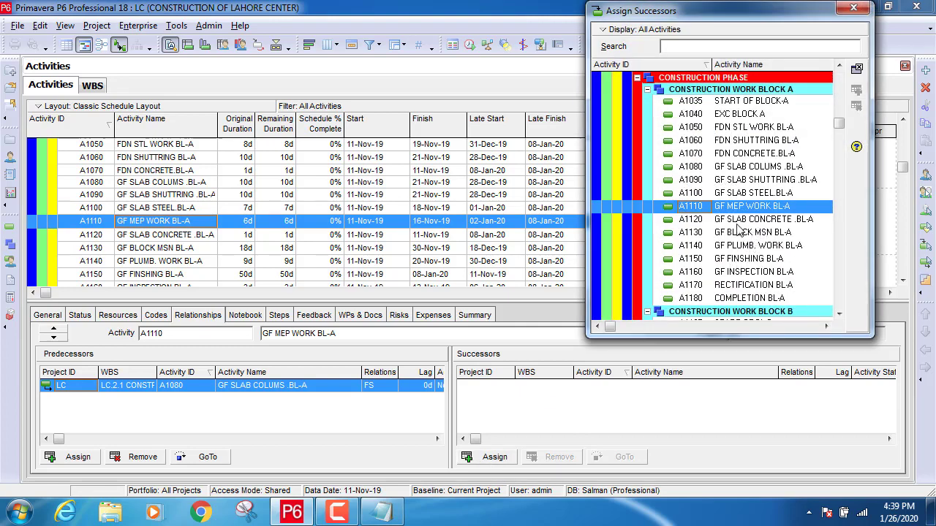
double_click(739, 222)
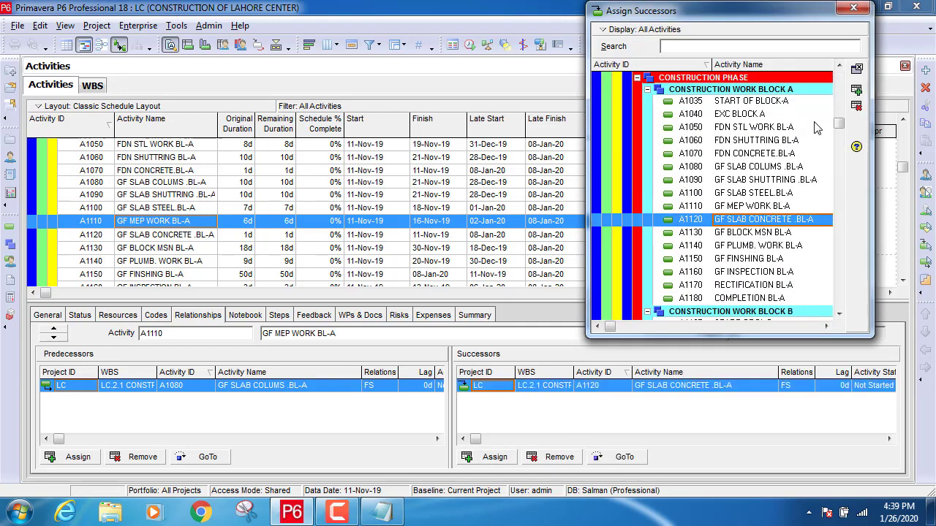
click(853, 7)
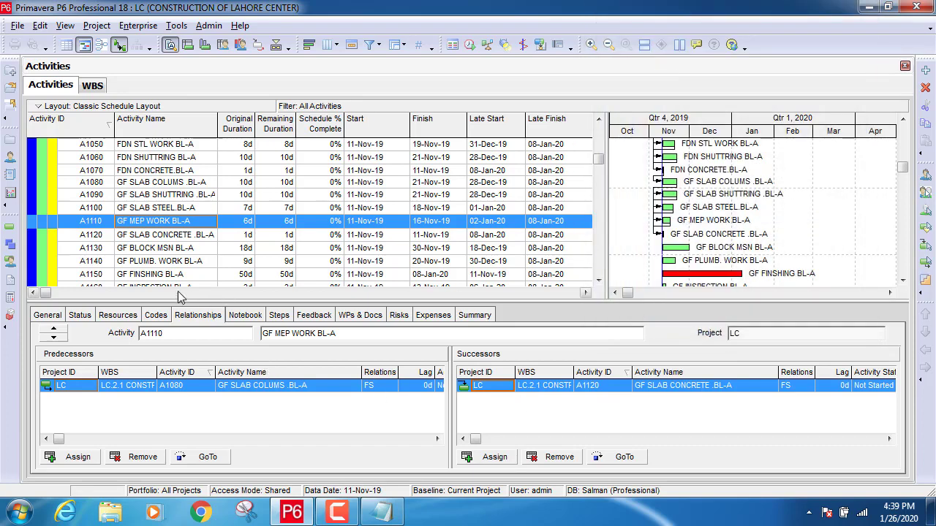
Step: Assign GF BLOCK MSN BL-A (A1130) and GF PLUMB. WORK BL-A (A1140) as successors of GF SLAB CONCRETE .BL-A (A1120)
click(165, 235)
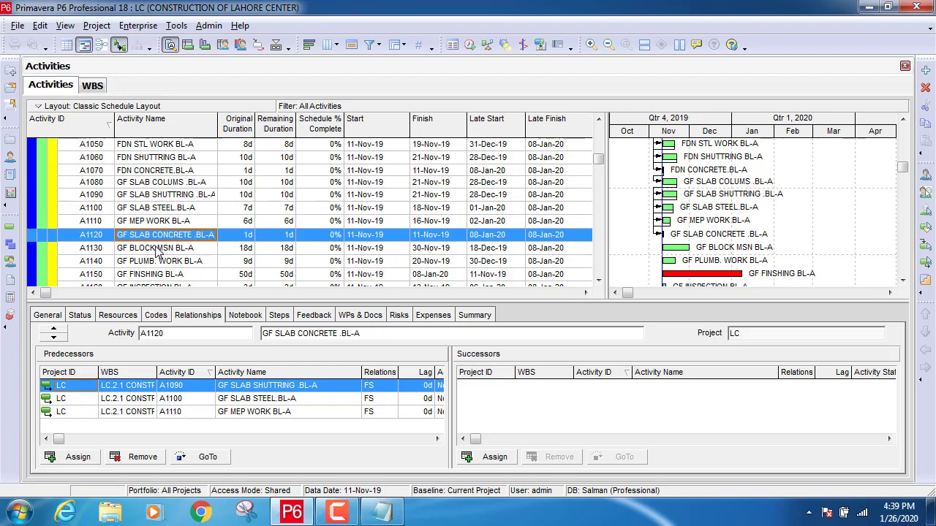
click(488, 457)
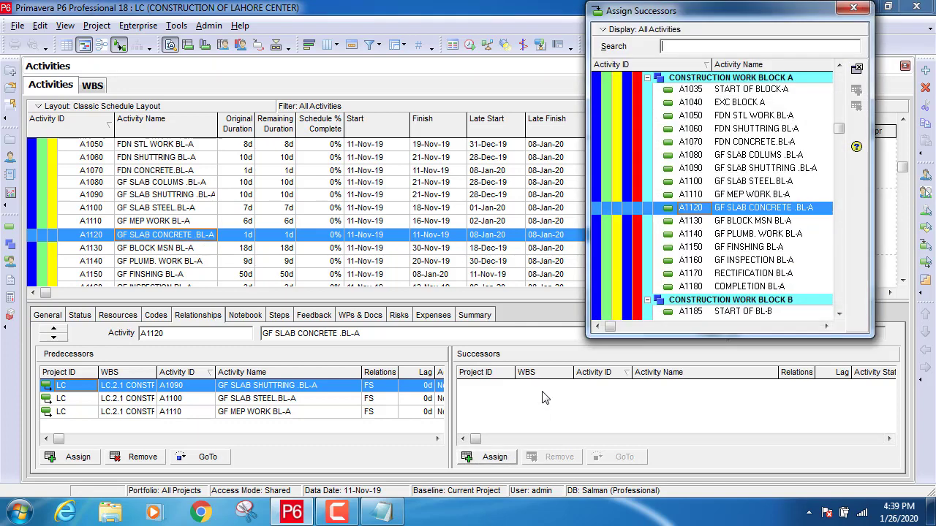
double_click(763, 221)
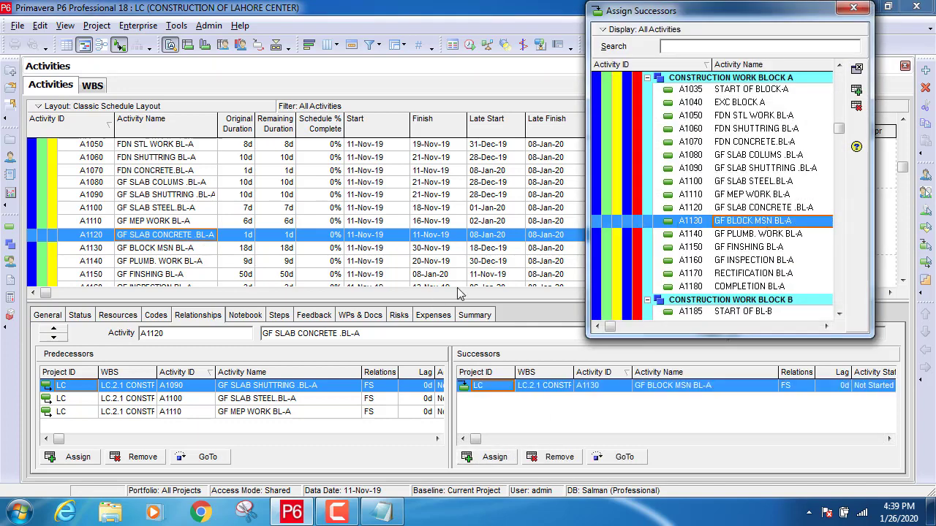
double_click(737, 236)
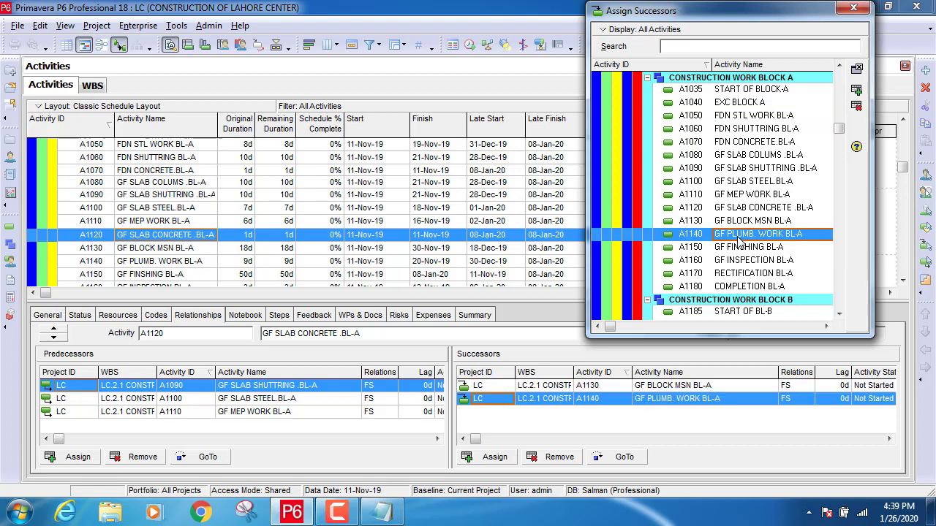
click(854, 6)
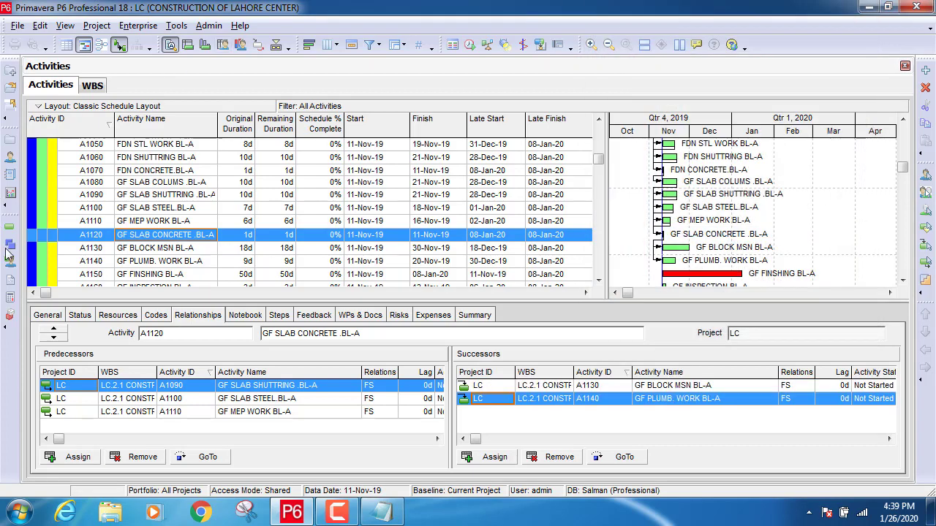
Step: Assign GF PLUMB. WORK BL-A (A1140) and GF BLOCK MSN BL-A (A1130) as predecessors of GF FINSHING BL-A (A1150)
click(167, 250)
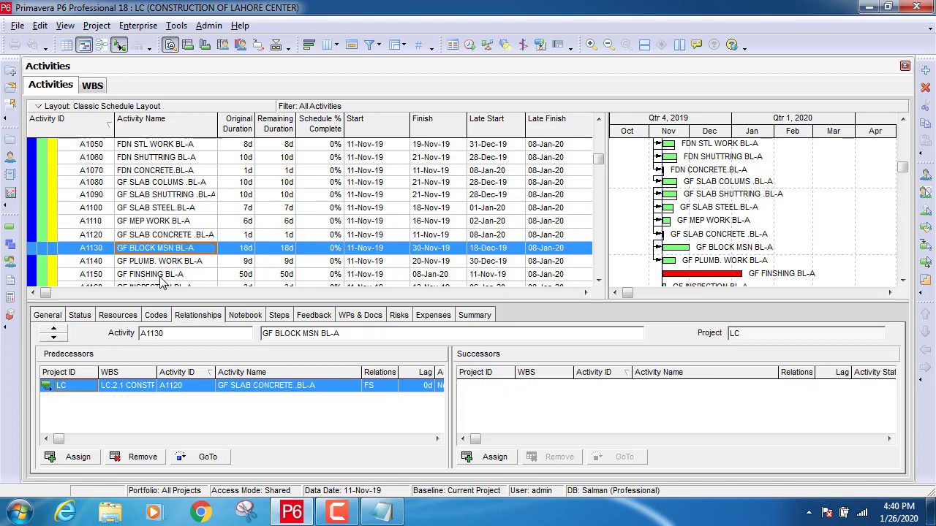
click(160, 277)
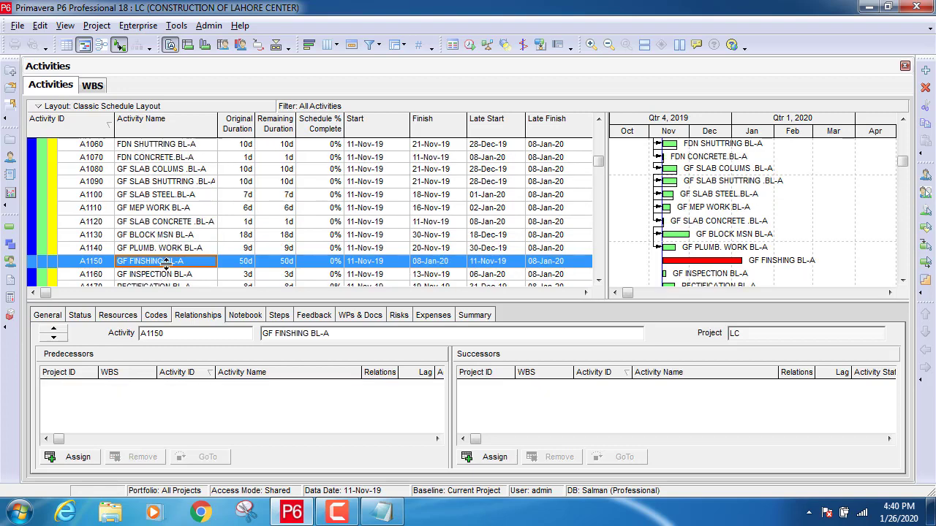
click(78, 458)
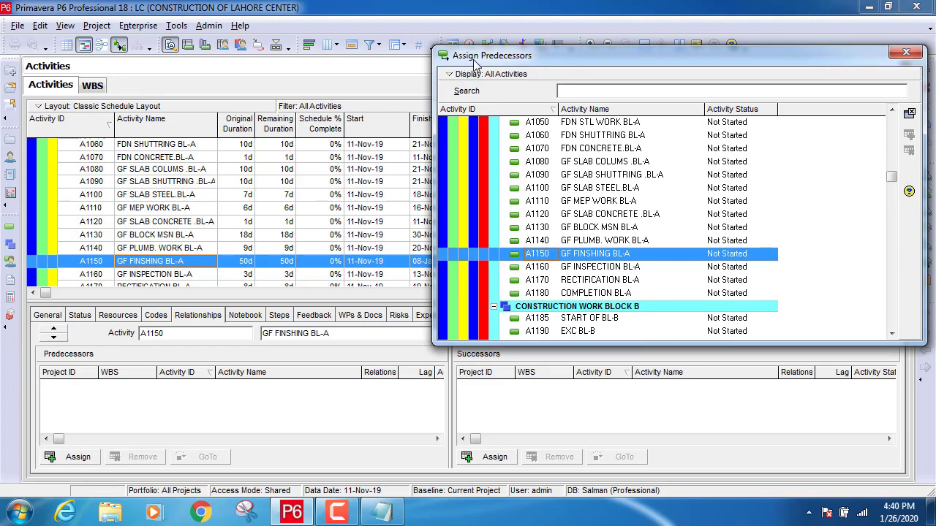
click(589, 241)
double_click(589, 240)
click(588, 228)
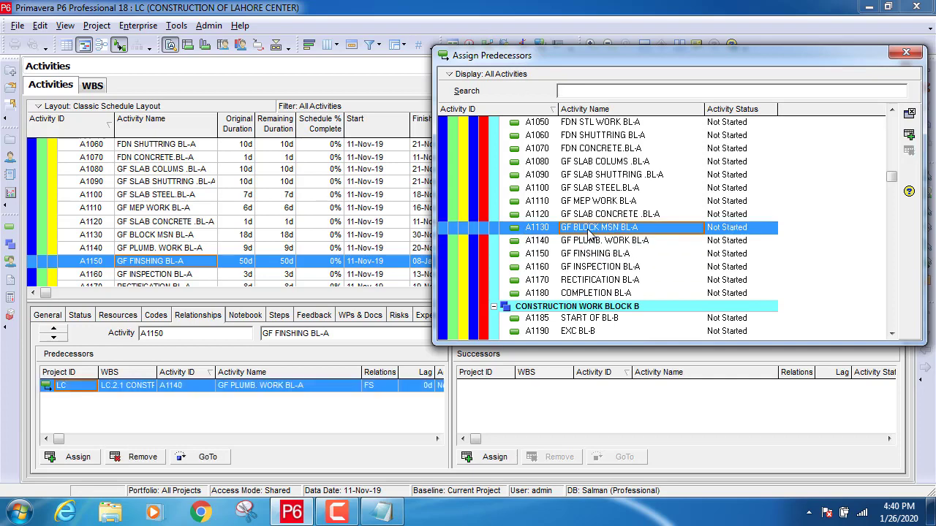
double_click(697, 229)
click(906, 52)
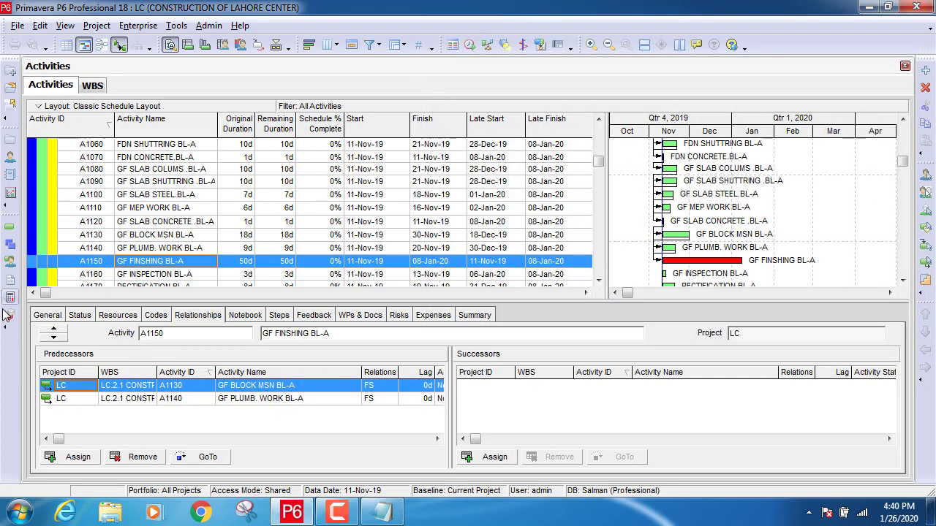
Step: Link GF FINSHING BL-A (A1150), GF INSPECTION BL-A (A1160), RECTIFICATION BL-A (A1170) and COMPLETION BL-A (A1180) in sequence with Link Activities
click(599, 281)
click(598, 281)
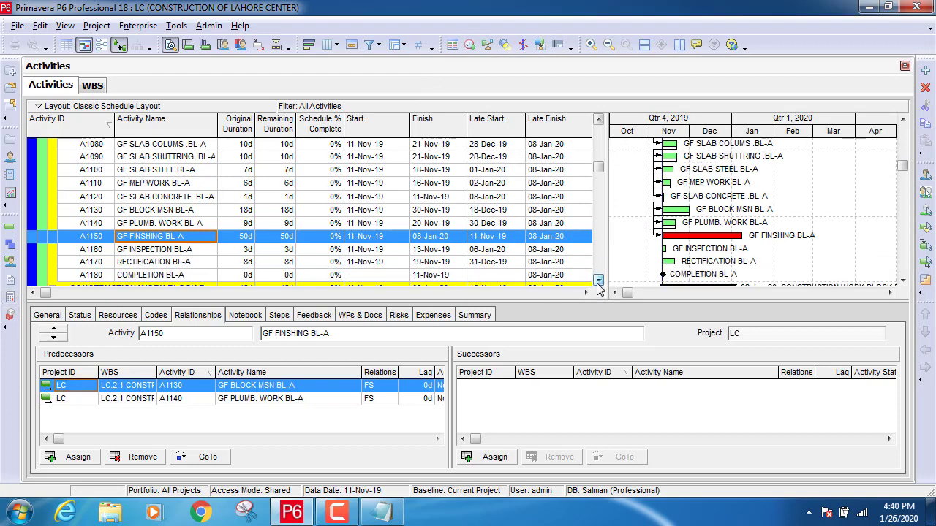
click(599, 282)
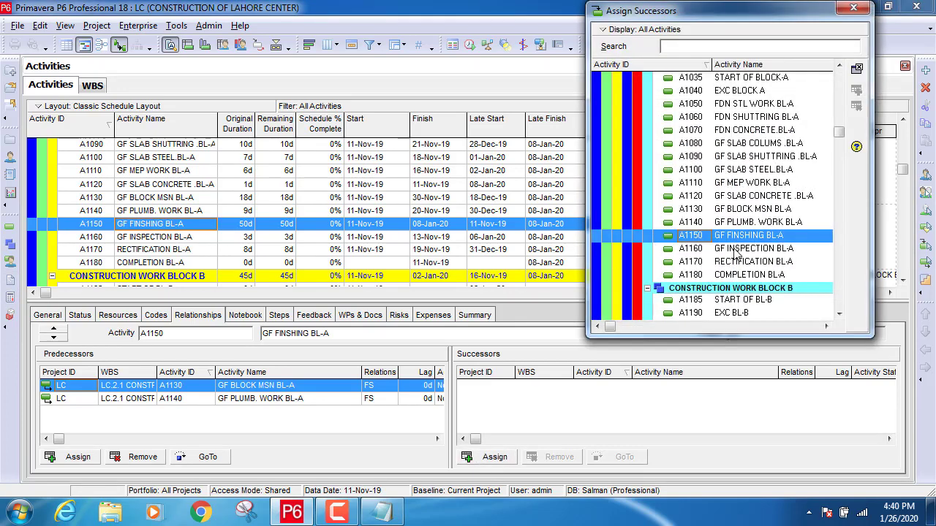
click(205, 225)
click(853, 9)
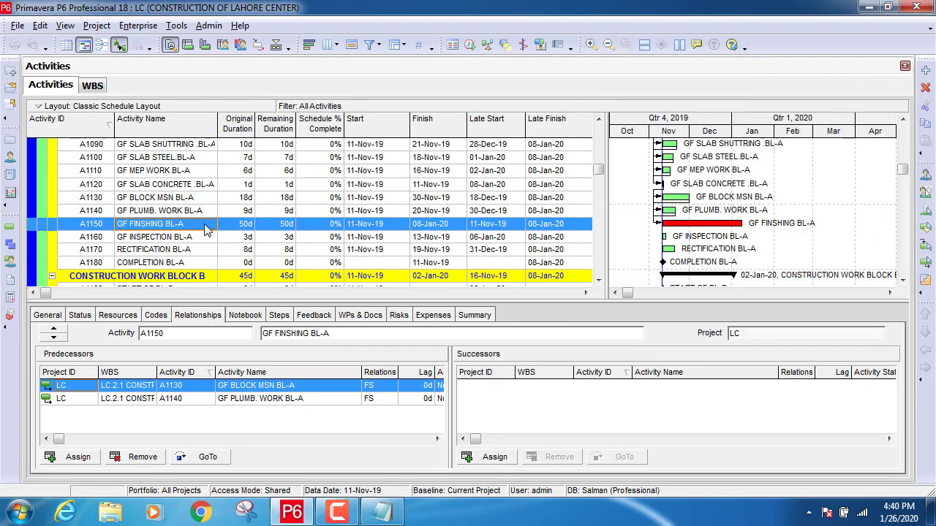
shift+click(144, 265)
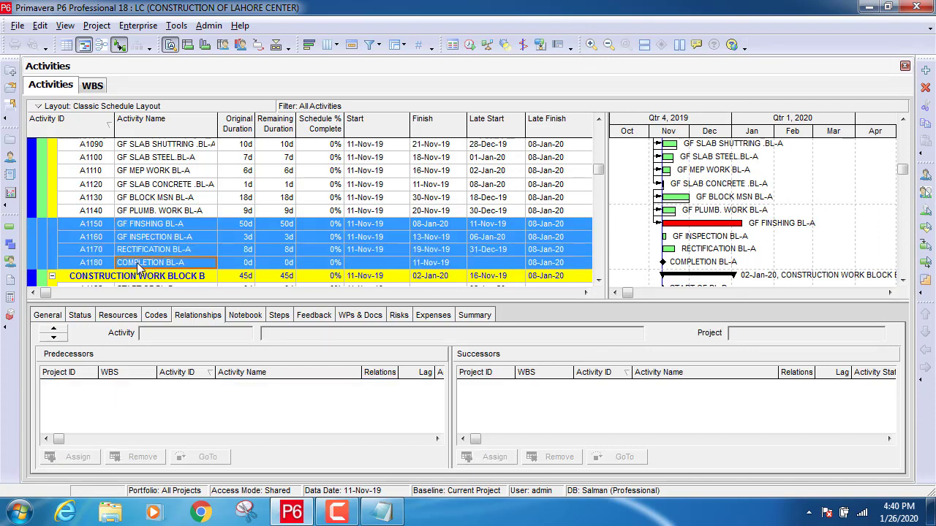
click(40, 28)
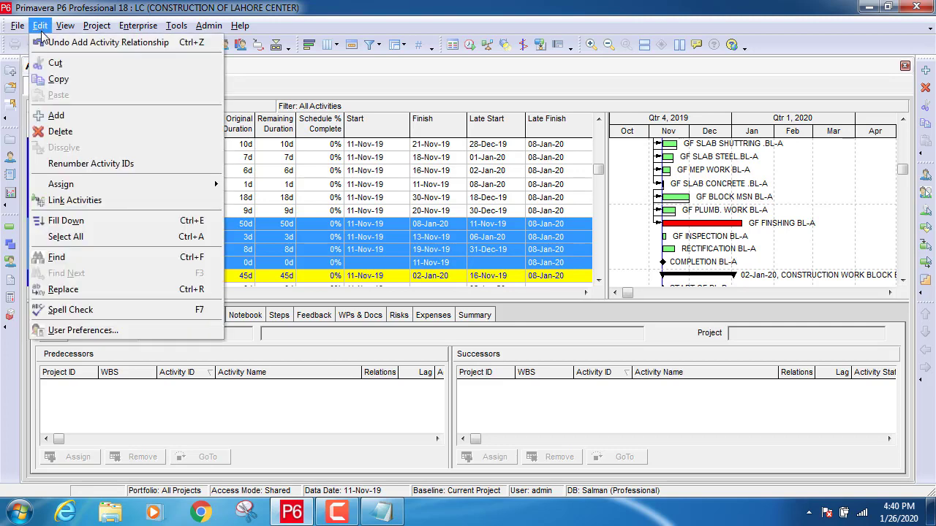
click(84, 202)
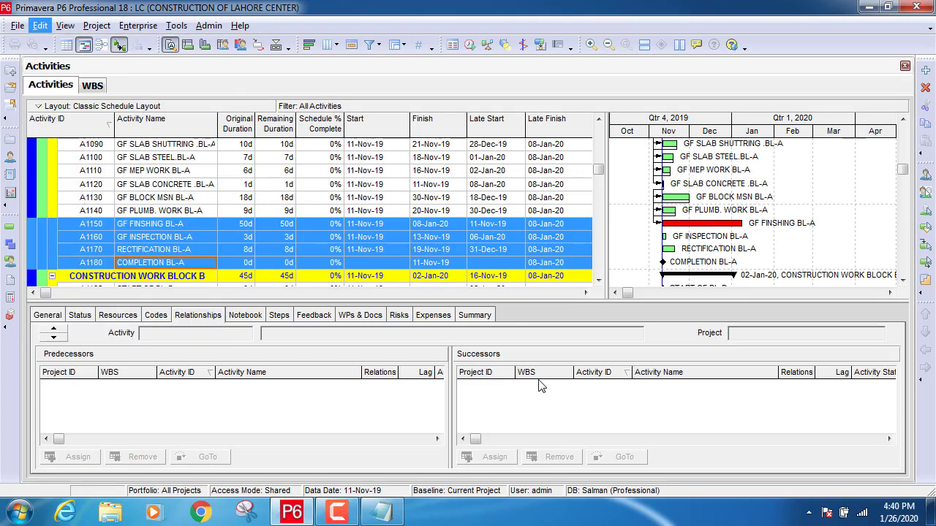
Step: Hide the activity details and review the CONSTRUCTION WORK BLOCK A relationship lines in the Gantt chart
right_click(545, 330)
click(556, 328)
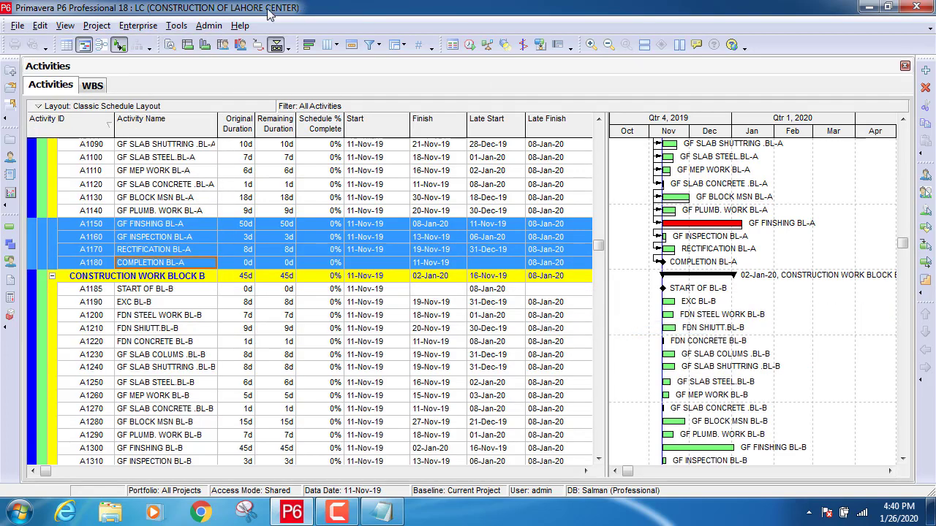
click(598, 119)
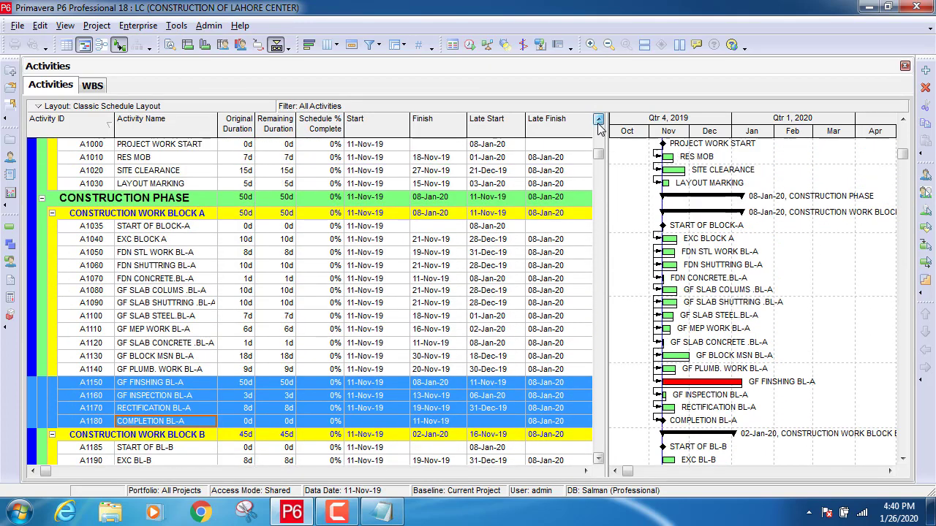
click(598, 121)
Step: Examine the CONSTRUCTION WORK BLOCK A activity sequence in the Activity Network, and return to the Gantt chart
click(102, 45)
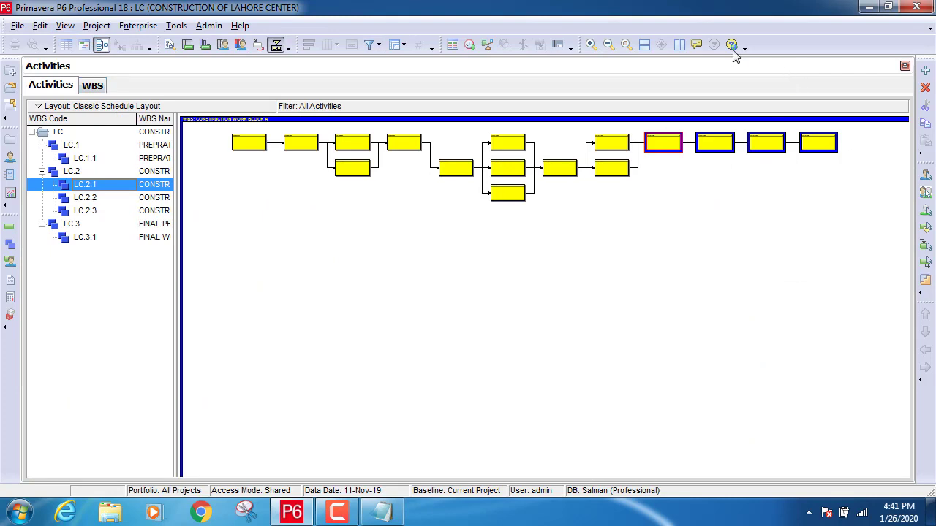
click(591, 45)
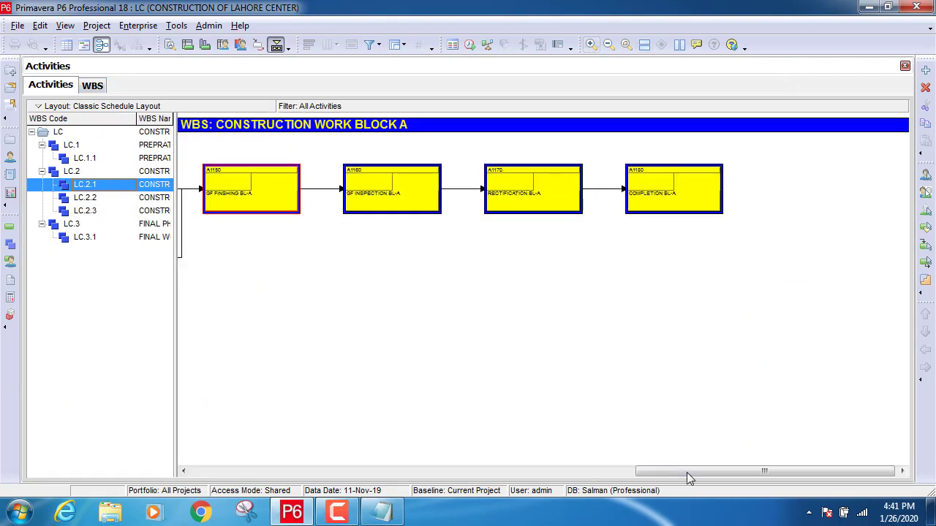
drag(687, 472, 327, 472)
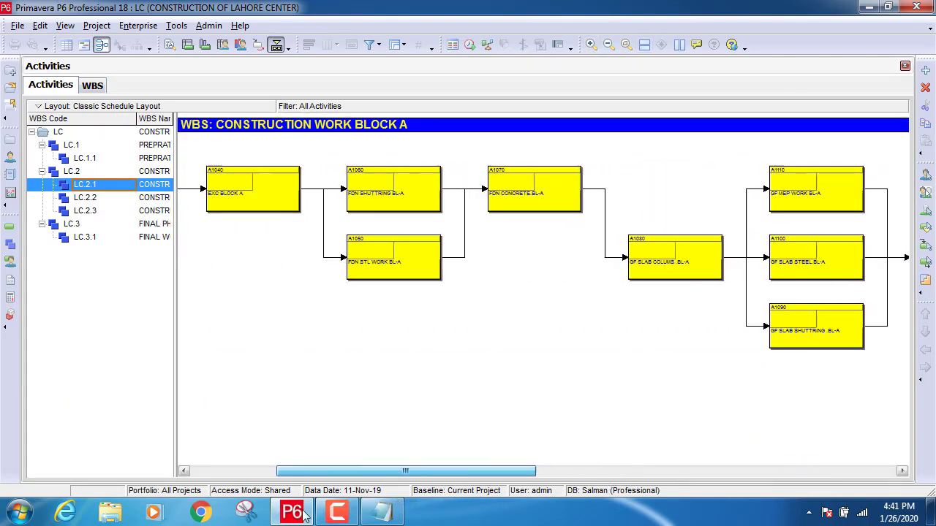
drag(305, 516, 580, 522)
click(84, 45)
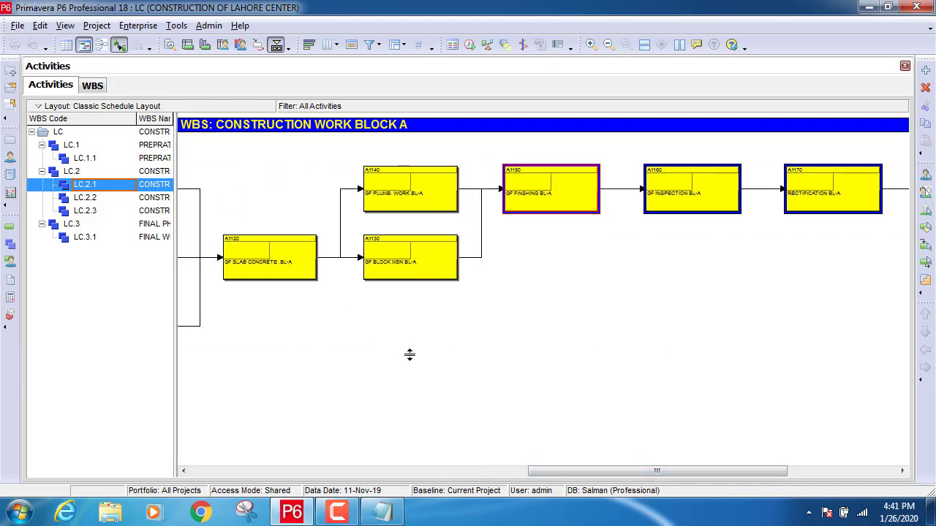